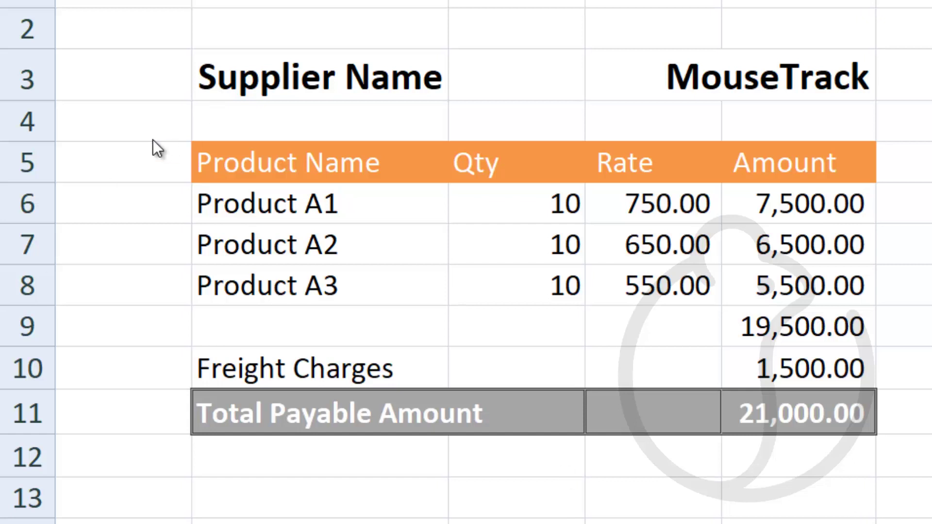
Examine the supplier invoice: the supplier name, product names, quantities, rates, amounts, subtotal, freight charges and total payable amount.
{"action": "left_click_drag", "start_coordinate": [249, 75], "coordinate": [707, 77]}
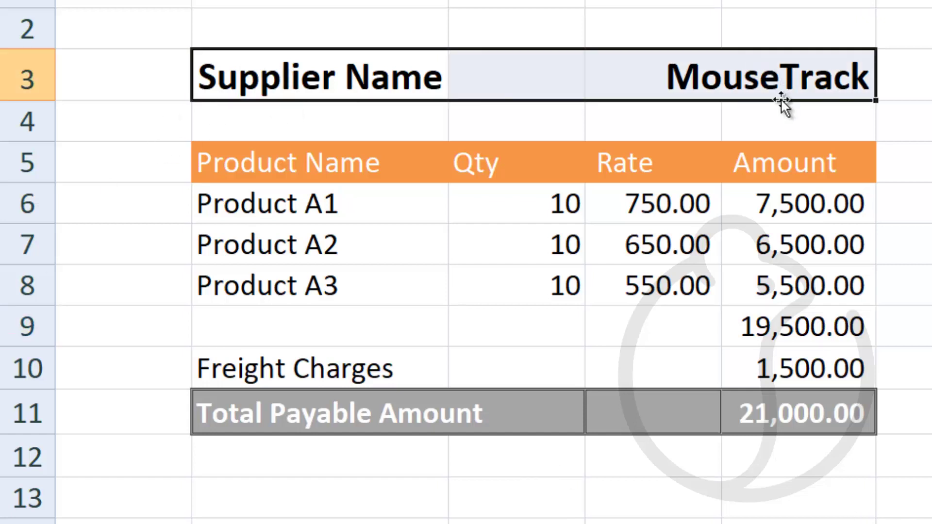
{"action": "left_click_drag", "start_coordinate": [364, 205], "coordinate": [378, 293]}
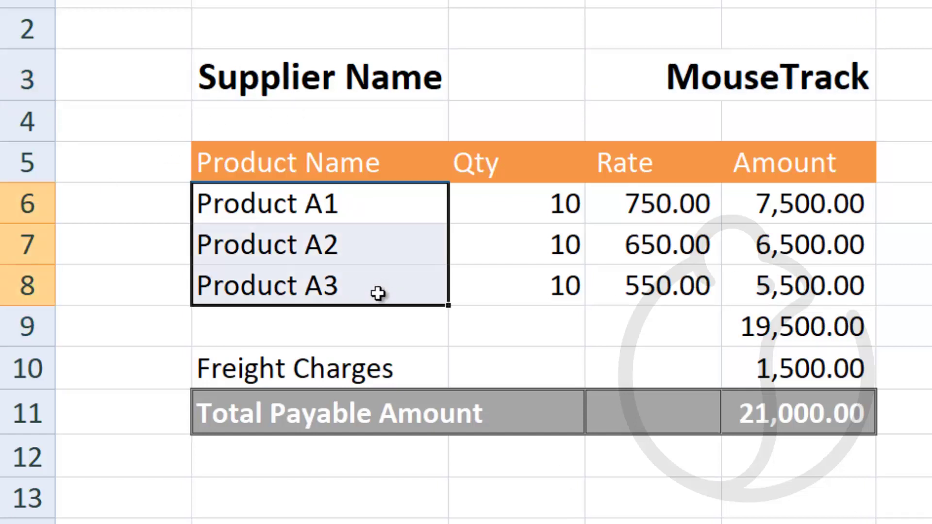
{"action": "left_click_drag", "start_coordinate": [553, 214], "coordinate": [563, 284]}
{"action": "left_click_drag", "start_coordinate": [688, 203], "coordinate": [678, 281]}
{"action": "left_click_drag", "start_coordinate": [796, 194], "coordinate": [796, 242]}
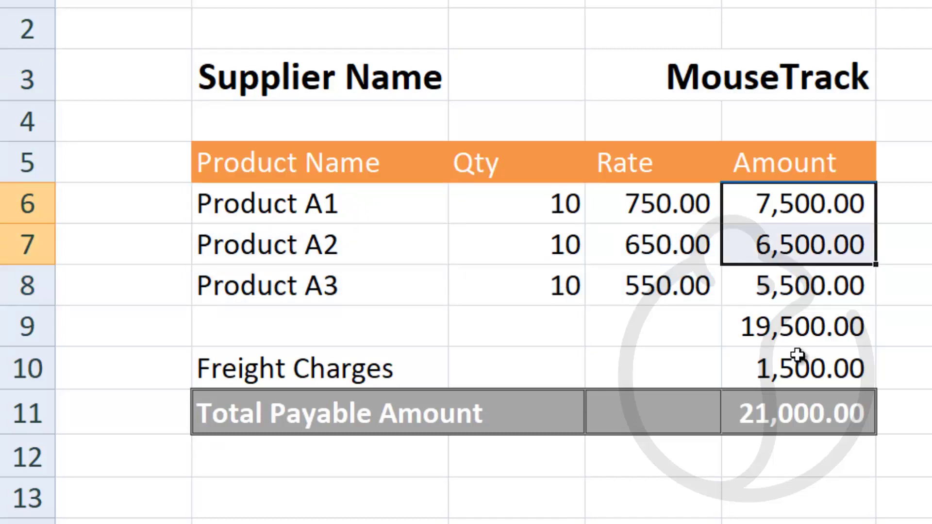
{"action": "left_click", "coordinate": [791, 328]}
{"action": "left_click", "coordinate": [301, 371]}
{"action": "left_click", "coordinate": [820, 369]}
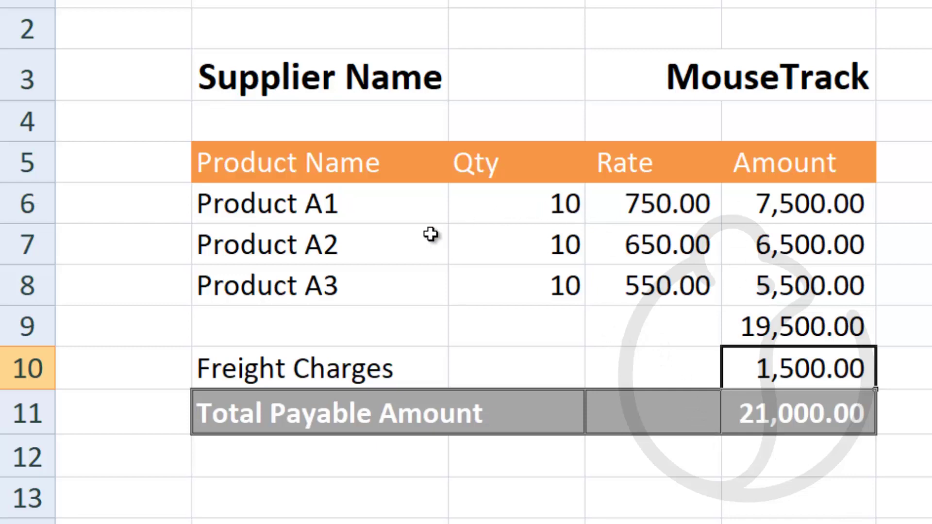
{"action": "left_click", "coordinate": [268, 374]}
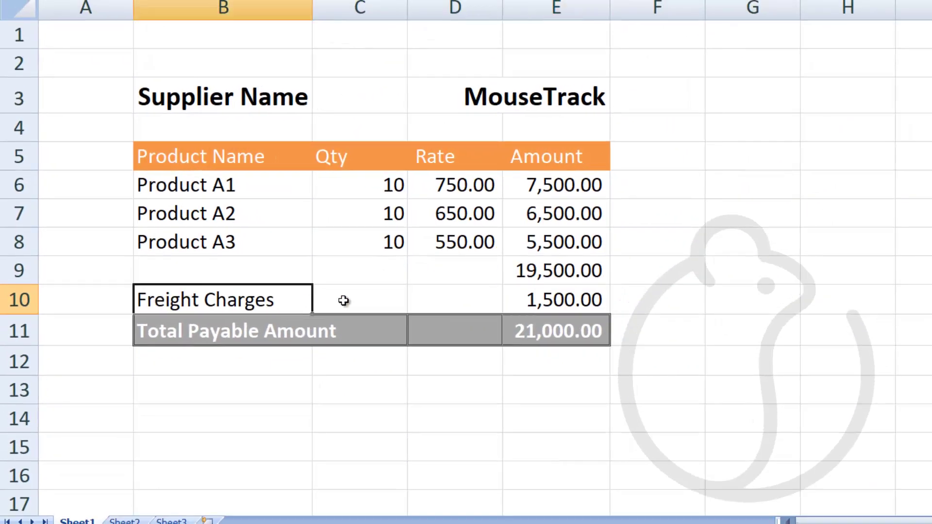
{"action": "left_click_drag", "start_coordinate": [343, 301], "coordinate": [551, 297]}
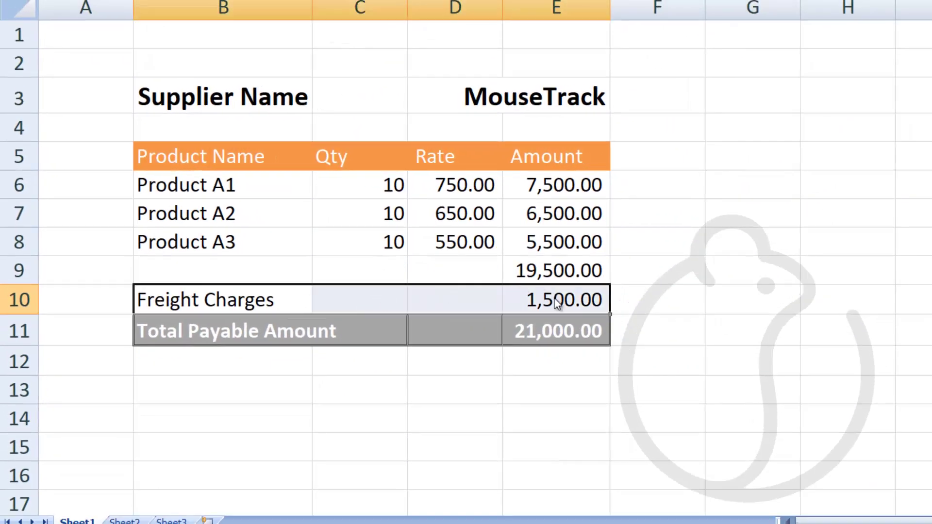
{"action": "left_click_drag", "start_coordinate": [220, 184], "coordinate": [554, 233]}
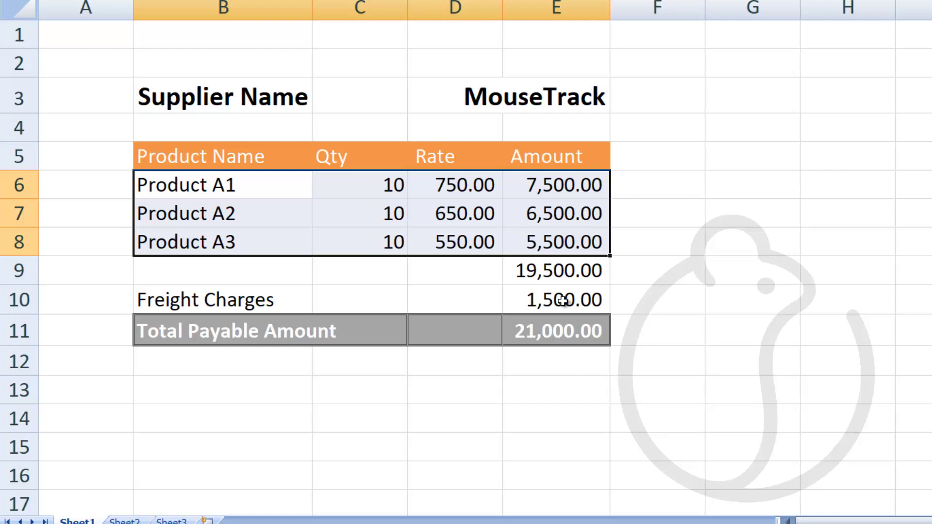
{"action": "left_click", "coordinate": [548, 272]}
{"action": "left_click", "coordinate": [542, 329]}
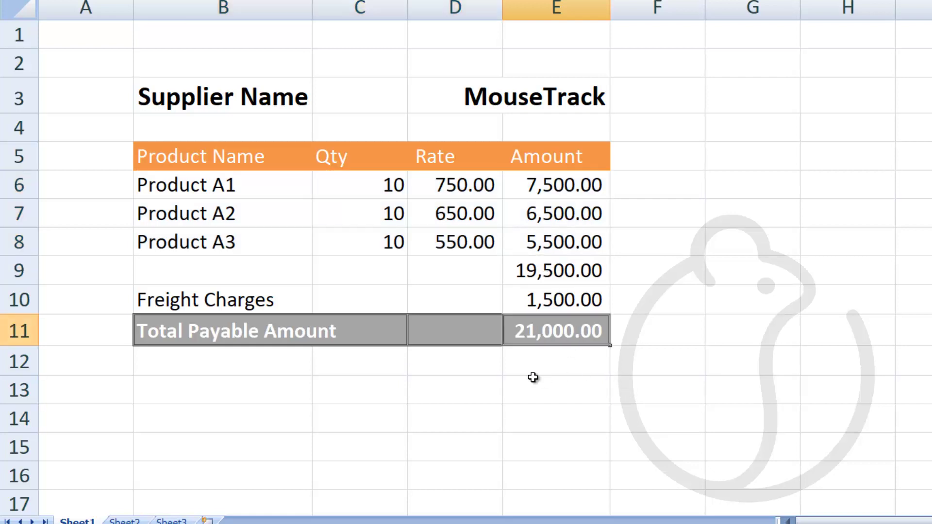
Compare the freight charges with the quantities in C6:C8, the product amounts in E6:E8 and their subtotal in E9.
{"action": "left_click_drag", "start_coordinate": [199, 301], "coordinate": [534, 302]}
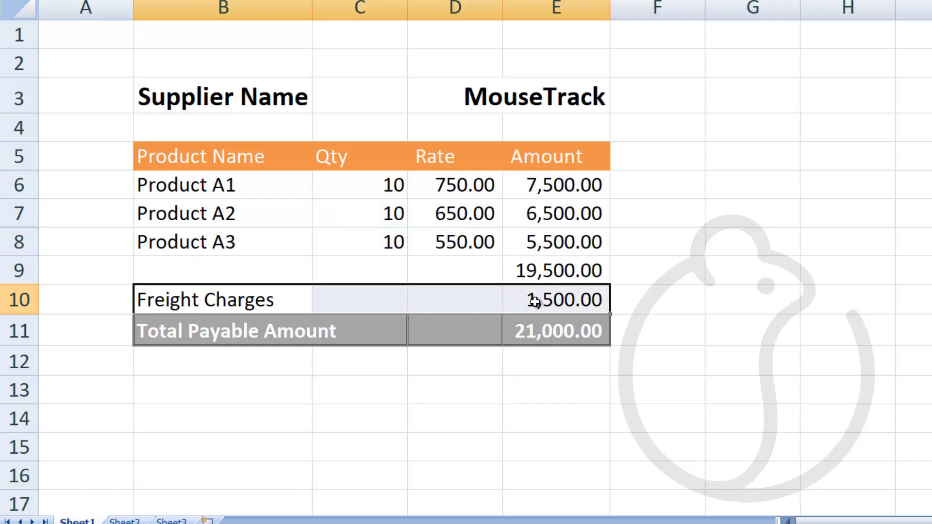
{"action": "left_click_drag", "start_coordinate": [350, 193], "coordinate": [358, 245]}
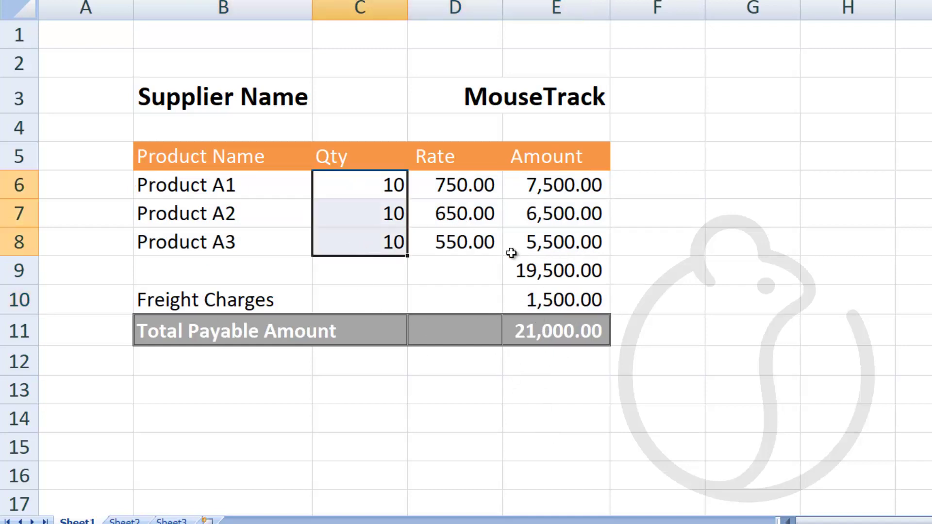
{"action": "left_click", "coordinate": [559, 299]}
{"action": "left_click_drag", "start_coordinate": [395, 187], "coordinate": [385, 244]}
{"action": "left_click", "coordinate": [558, 305]}
{"action": "left_click_drag", "start_coordinate": [382, 186], "coordinate": [381, 252]}
{"action": "left_click_drag", "start_coordinate": [383, 184], "coordinate": [387, 241]}
{"action": "left_click_drag", "start_coordinate": [566, 184], "coordinate": [563, 239]}
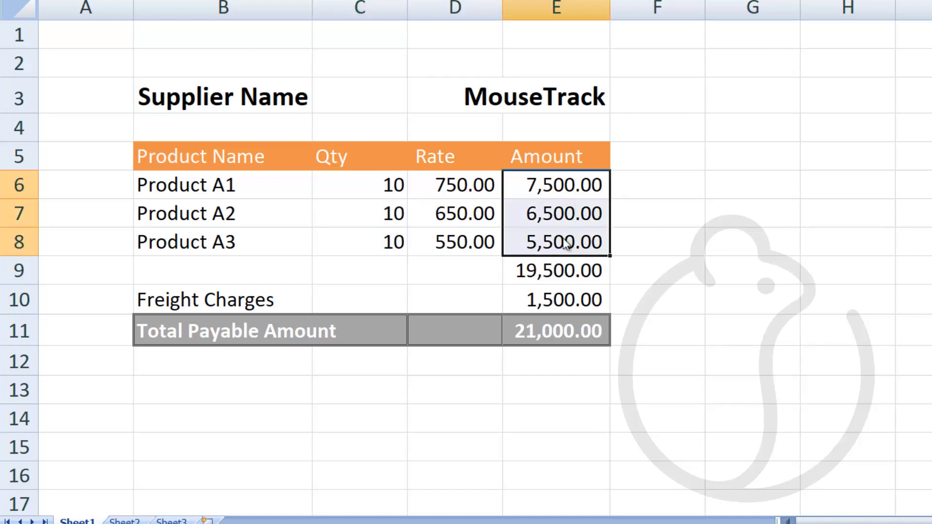
{"action": "left_click_drag", "start_coordinate": [562, 186], "coordinate": [553, 243]}
{"action": "left_click", "coordinate": [548, 274]}
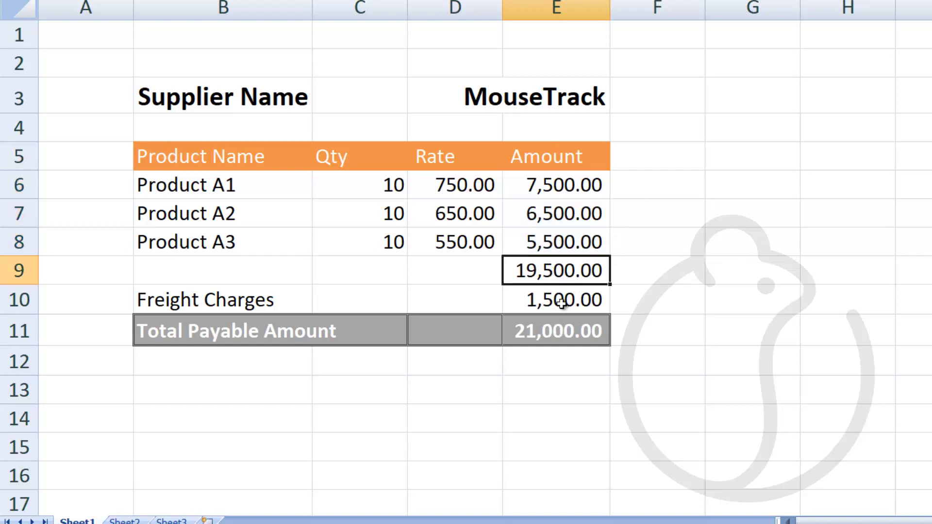
{"action": "left_click", "coordinate": [552, 313]}
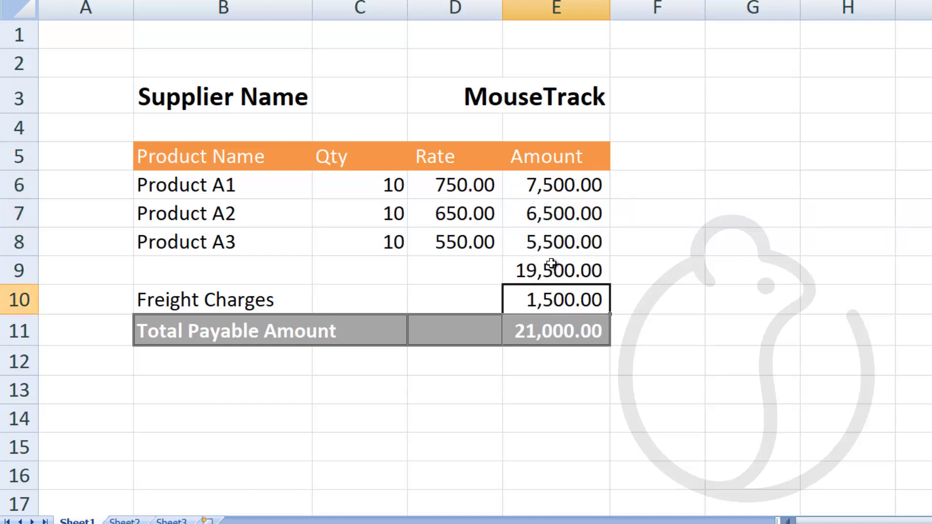
In F6, divide the freight charges by the product subtotal with the formula =E10/E9.
{"action": "left_click", "coordinate": [650, 185]}
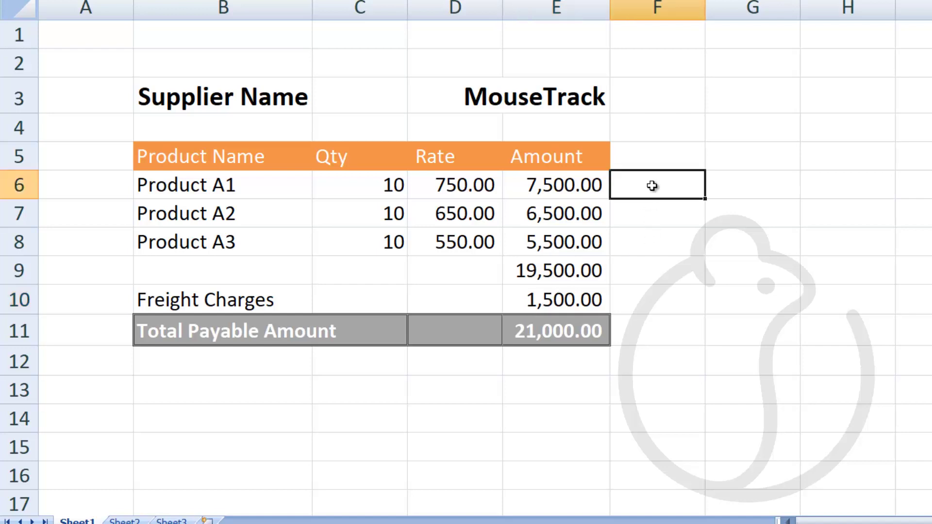
{"action": "type", "text": "="}
{"action": "left_click", "coordinate": [591, 299]}
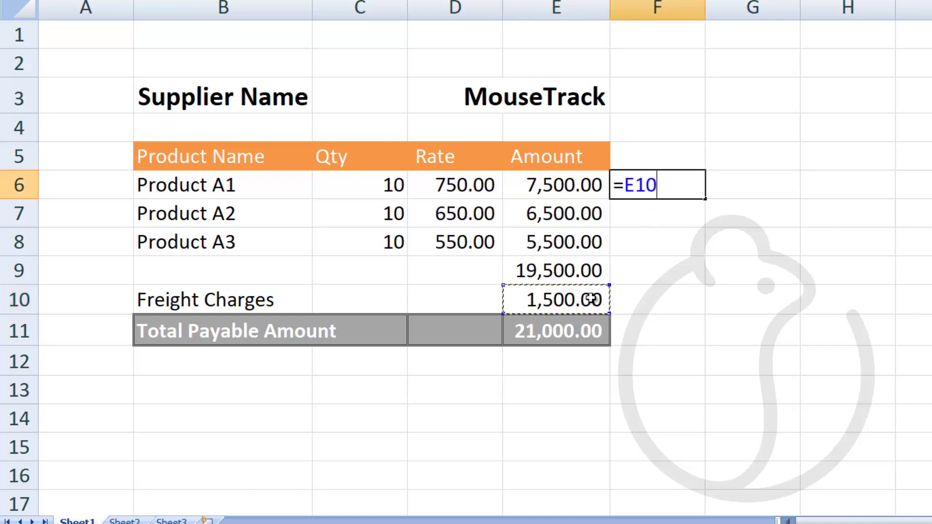
{"action": "type", "text": "/"}
{"action": "left_click", "coordinate": [574, 270]}
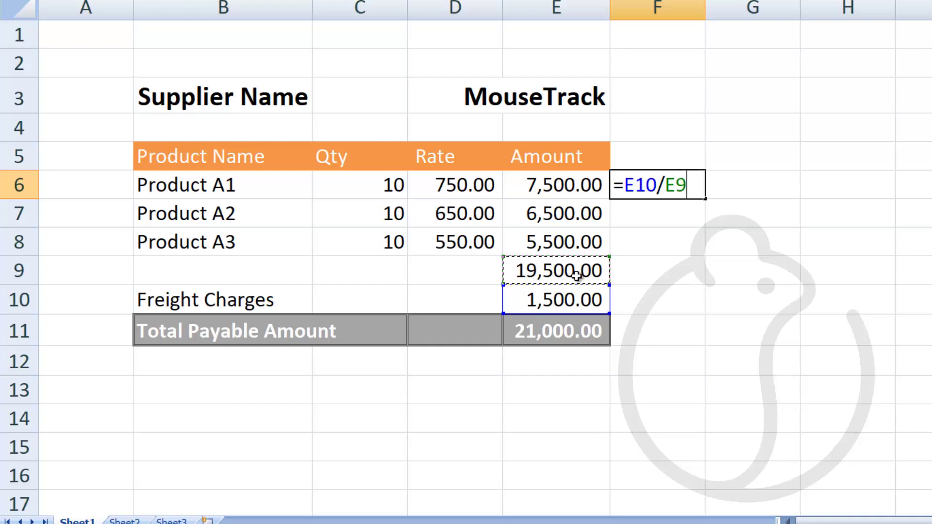
{"action": "key", "text": "Return"}
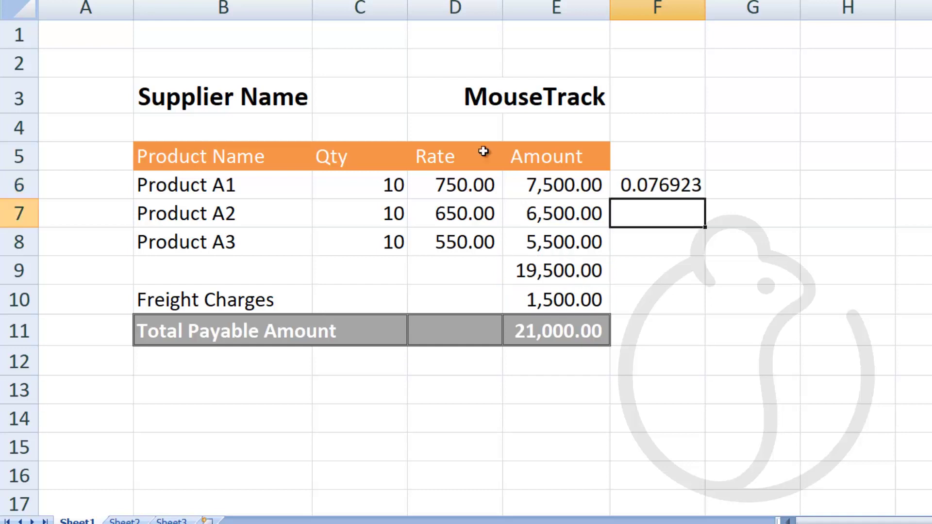
Extend the formula in F6 to =E10/E9*E6 to calculate Product A1's share of the freight.
{"action": "left_click", "coordinate": [665, 186]}
{"action": "key", "text": "F2"}
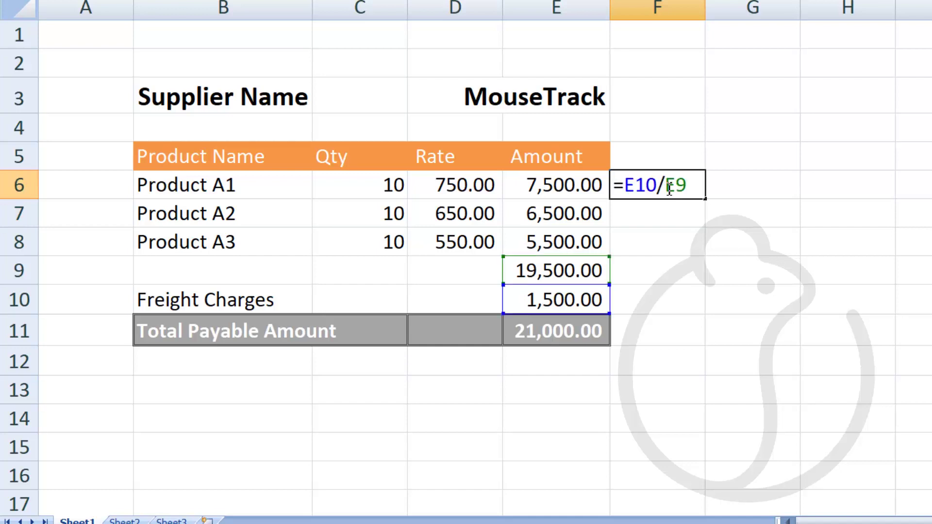
{"action": "left_click", "coordinate": [558, 185]}
{"action": "key", "text": "Return"}
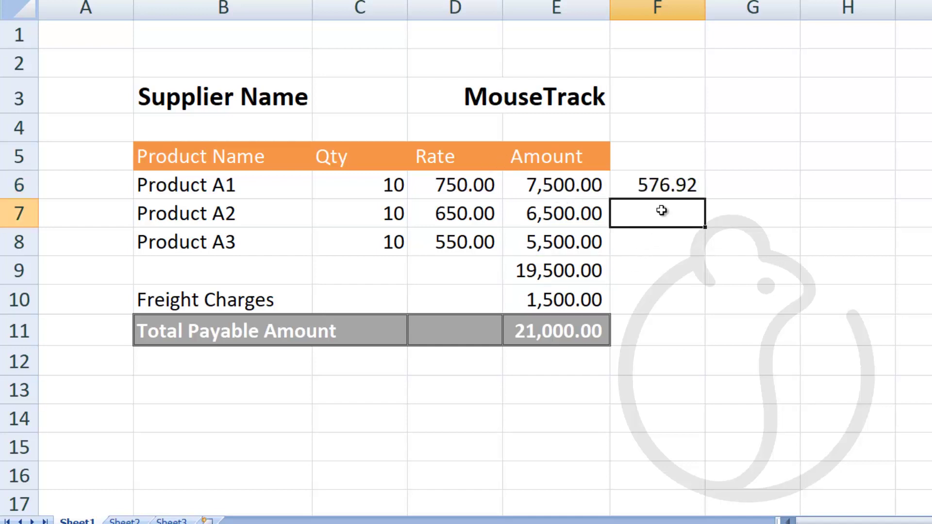
In the Product A2 row, enter the freight-to-subtotal ratio =E10/E9 in F7.
{"action": "type", "text": "="}
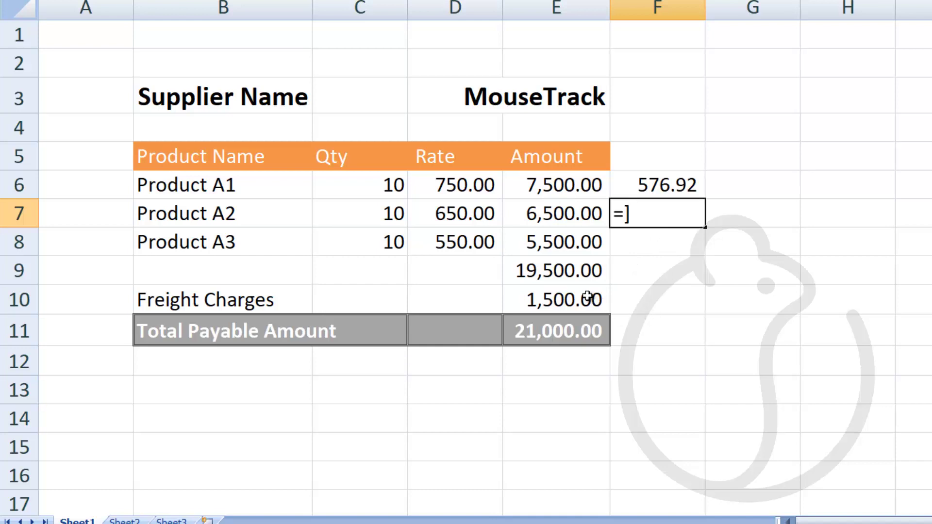
{"action": "left_click", "coordinate": [562, 303]}
{"action": "type", "text": "/"}
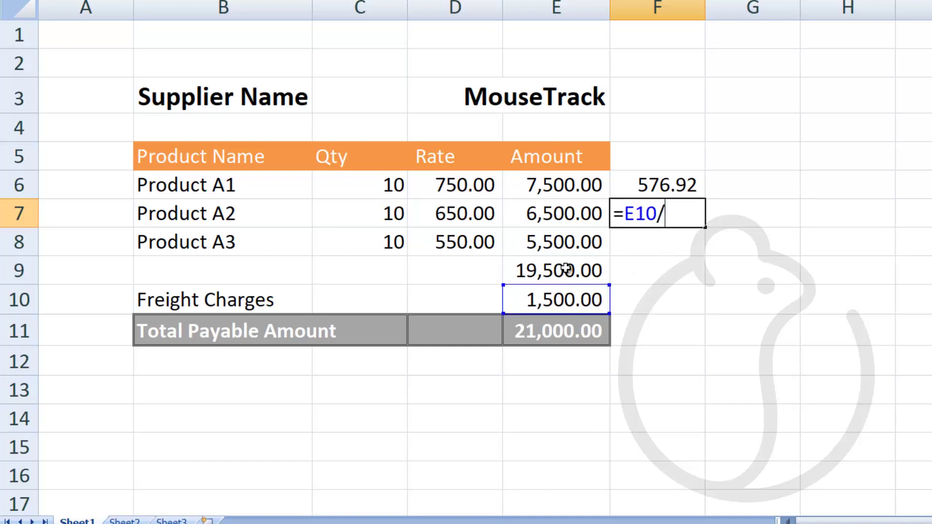
{"action": "left_click", "coordinate": [563, 269]}
{"action": "key", "text": "Return"}
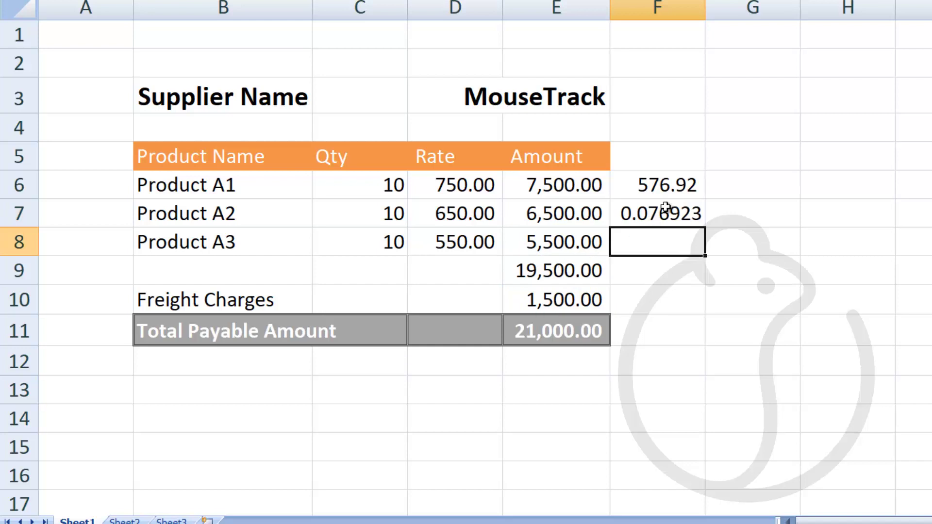
Multiply the ratio in F7 by Product A2's amount, making the formula =E10/E9*E7.
{"action": "left_click", "coordinate": [665, 214]}
{"action": "key", "text": "F2"}
{"action": "type", "text": "*"}
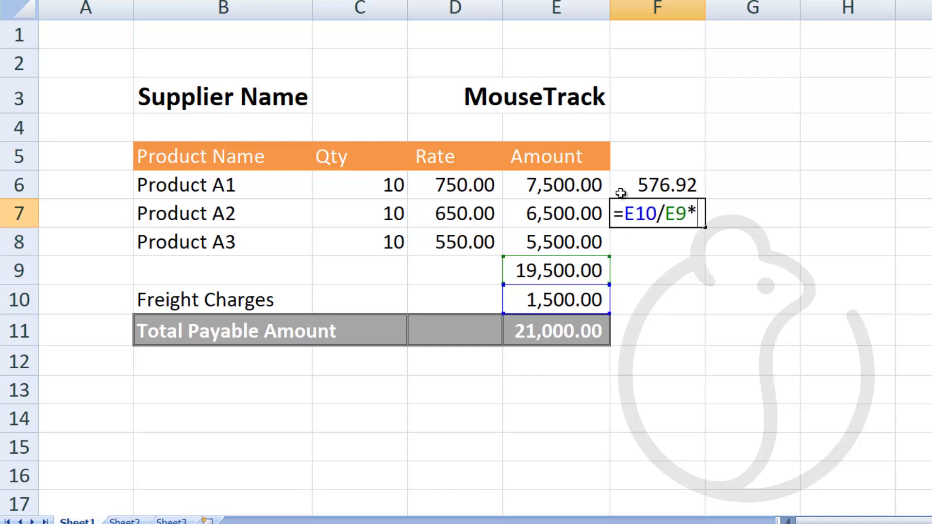
{"action": "left_click", "coordinate": [573, 214]}
{"action": "key", "text": "Return"}
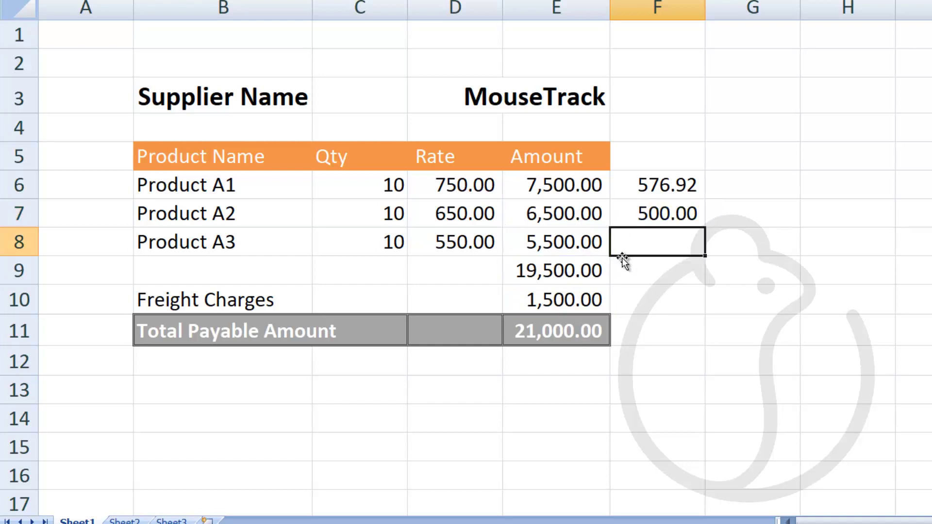
Calculate Product A3's share of the freight in F8 with the formula =E10/E9*E8.
{"action": "type", "text": "="}
{"action": "left_click", "coordinate": [595, 297]}
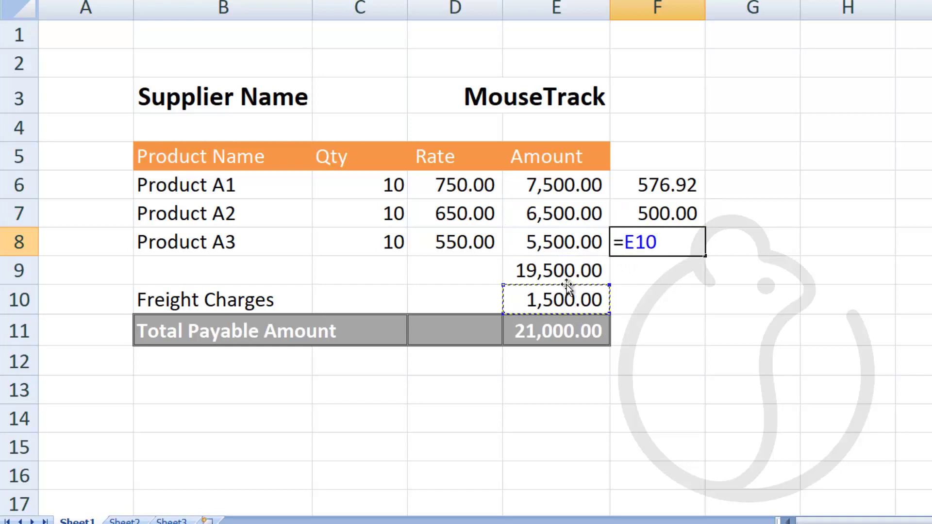
{"action": "type", "text": "/"}
{"action": "left_click", "coordinate": [558, 271]}
{"action": "type", "text": "*"}
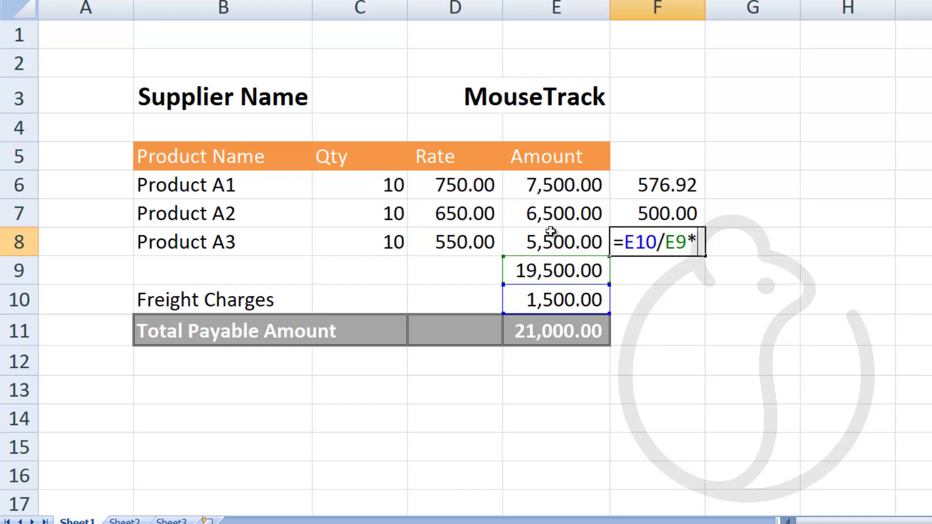
{"action": "left_click", "coordinate": [553, 244]}
{"action": "key", "text": "Return"}
Total the three allocated freight shares in F9 with =SUM(F6:F8).
{"action": "left_click_drag", "start_coordinate": [673, 183], "coordinate": [665, 240]}
{"action": "left_click", "coordinate": [645, 278]}
{"action": "key", "text": "alt+equal"}
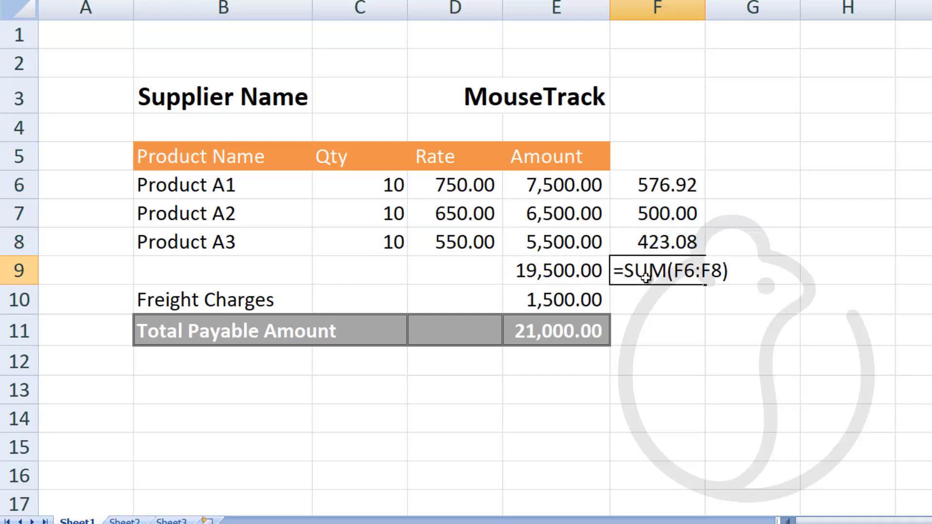
{"action": "key", "text": "Return"}
In G6, add Product A1's amount and its freight share with the formula =E6+F6.
{"action": "left_click", "coordinate": [736, 192]}
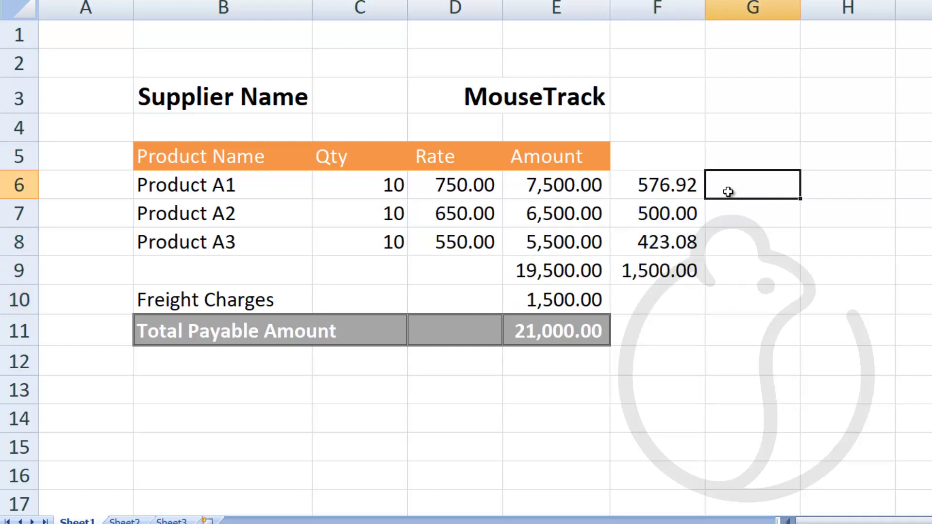
{"action": "type", "text": "="}
{"action": "left_click", "coordinate": [563, 185]}
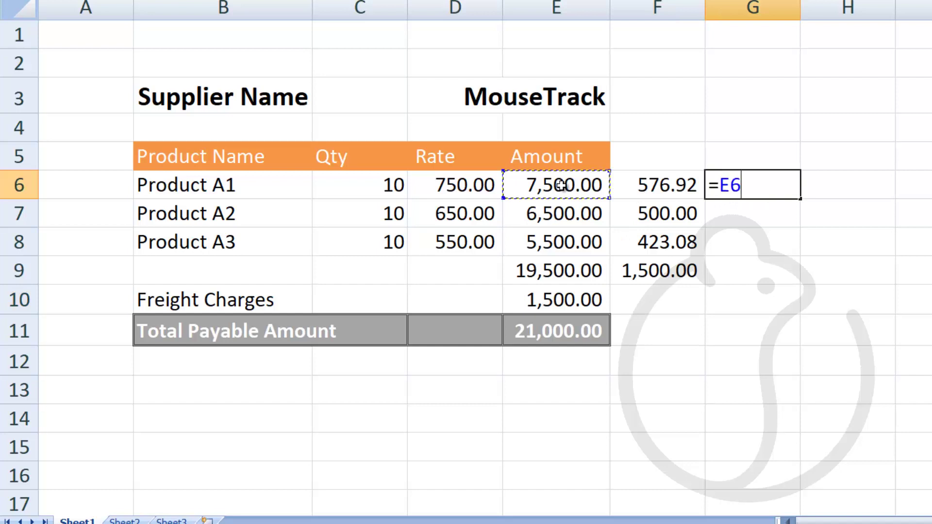
{"action": "type", "text": "+"}
{"action": "left_click", "coordinate": [650, 184]}
{"action": "key", "text": "Return"}
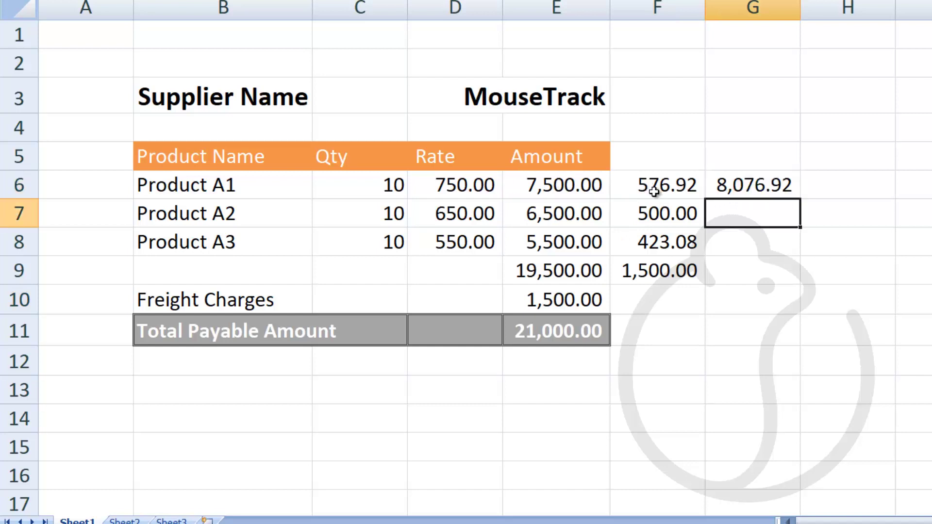
Fill the G6 formula down through G9 and widen column G to fit its values.
{"action": "left_click", "coordinate": [769, 184]}
{"action": "left_click_drag", "start_coordinate": [800, 199], "coordinate": [795, 281]}
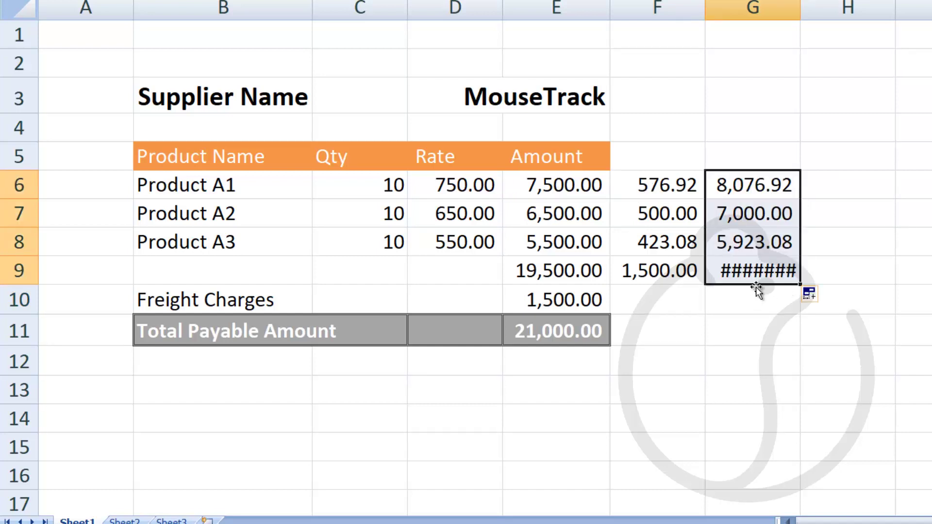
{"action": "left_click", "coordinate": [757, 272]}
{"action": "left_click_drag", "start_coordinate": [793, 11], "coordinate": [823, 41]}
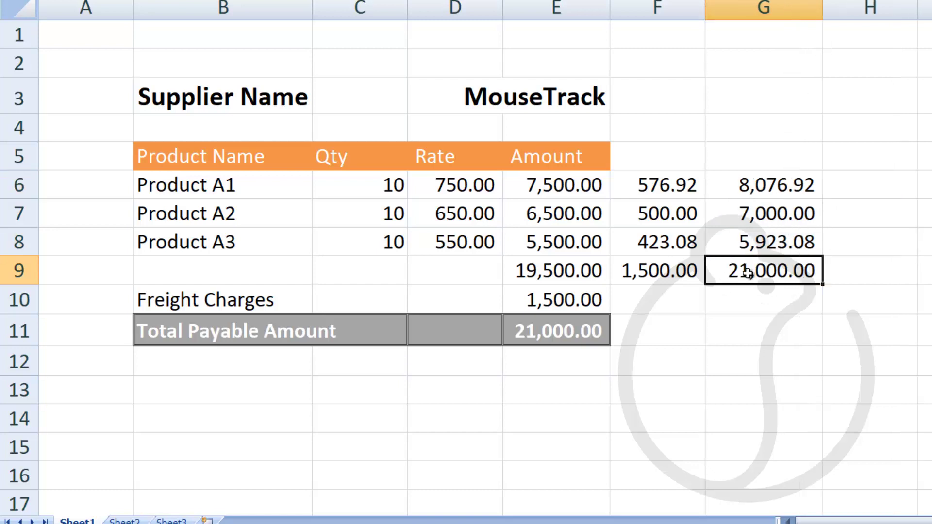
In H6, calculate Product A1's unit cost including freight with the formula =G6/10.
{"action": "left_click_drag", "start_coordinate": [777, 176], "coordinate": [781, 243]}
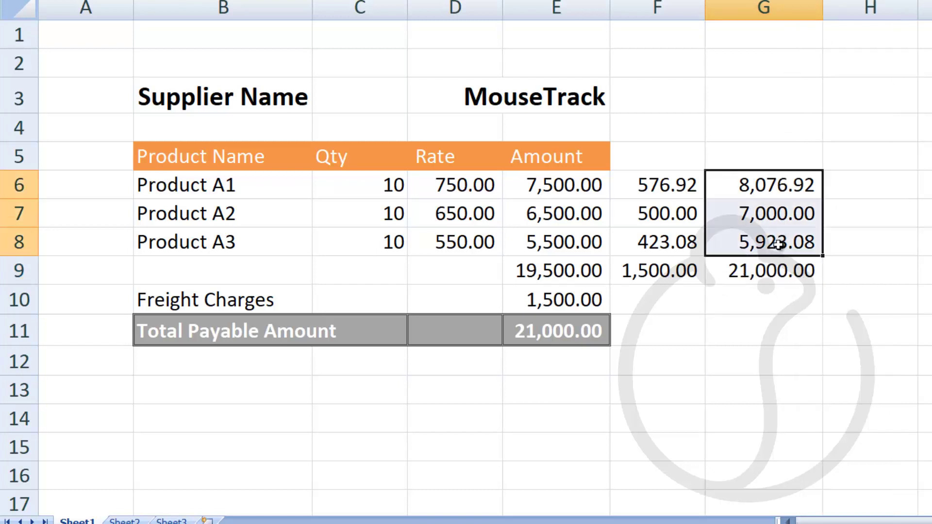
{"action": "left_click", "coordinate": [858, 182]}
{"action": "type", "text": "="}
{"action": "left_click", "coordinate": [798, 184]}
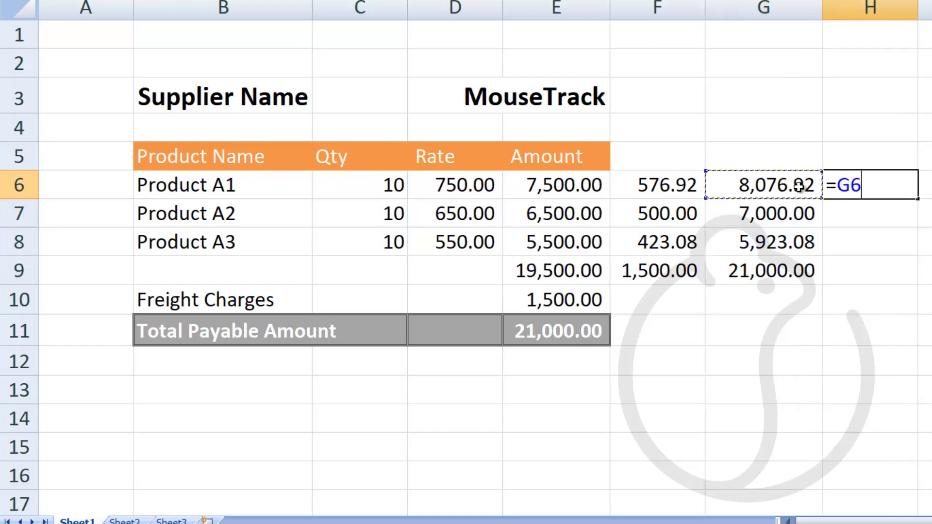
{"action": "type", "text": "/10"}
{"action": "key", "text": "Return"}
{"action": "left_click", "coordinate": [882, 197]}
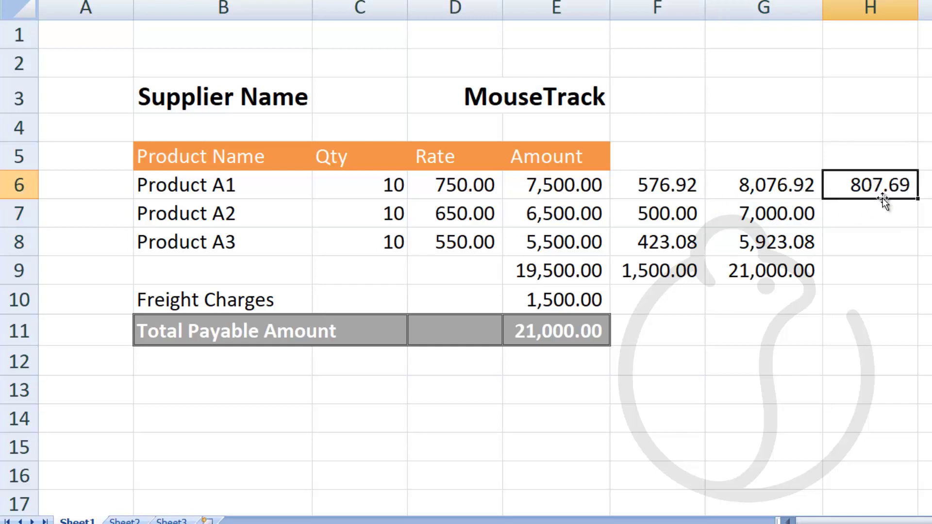
Fill the unit-cost formula from H6 down through H8 and compare each product's rate with its unit cost including freight.
{"action": "left_click_drag", "start_coordinate": [919, 208], "coordinate": [860, 257]}
{"action": "left_click", "coordinate": [463, 185]}
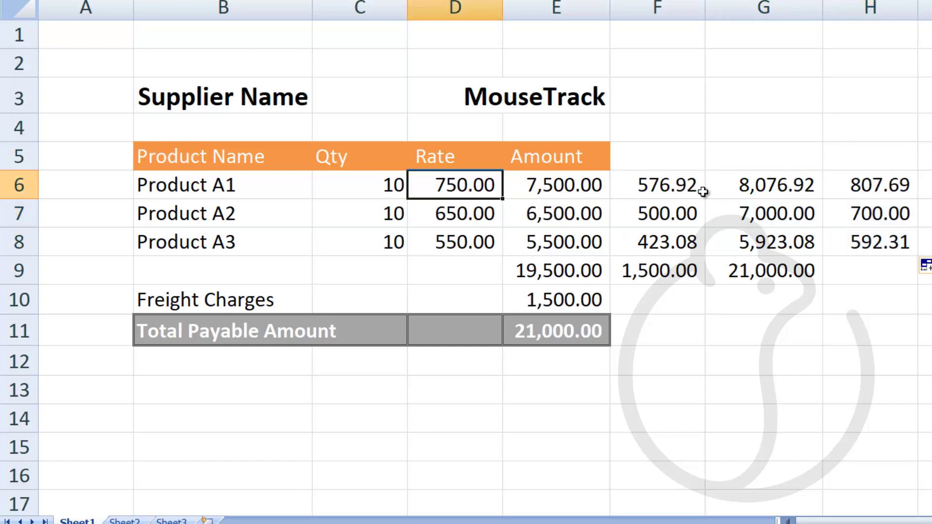
{"action": "left_click", "coordinate": [876, 184]}
{"action": "left_click", "coordinate": [470, 224]}
{"action": "left_click", "coordinate": [881, 227]}
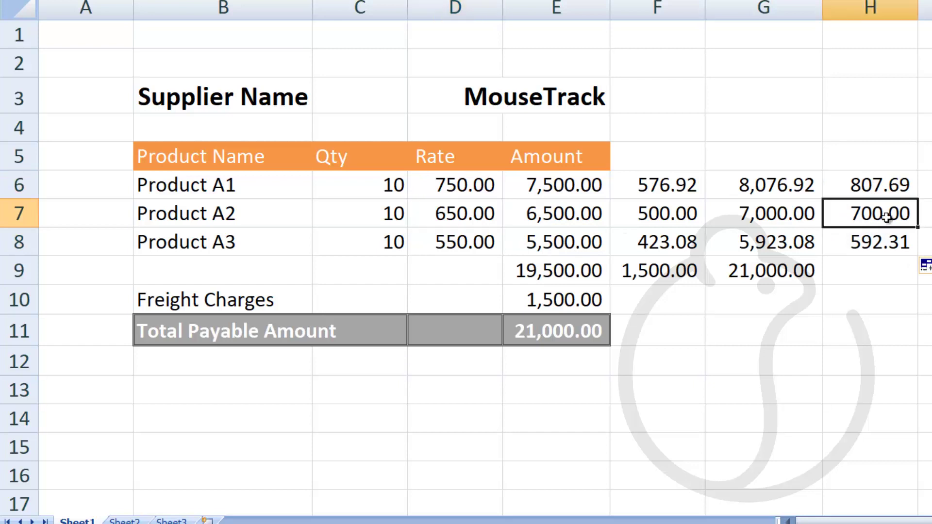
{"action": "left_click", "coordinate": [469, 240]}
{"action": "left_click", "coordinate": [898, 242]}
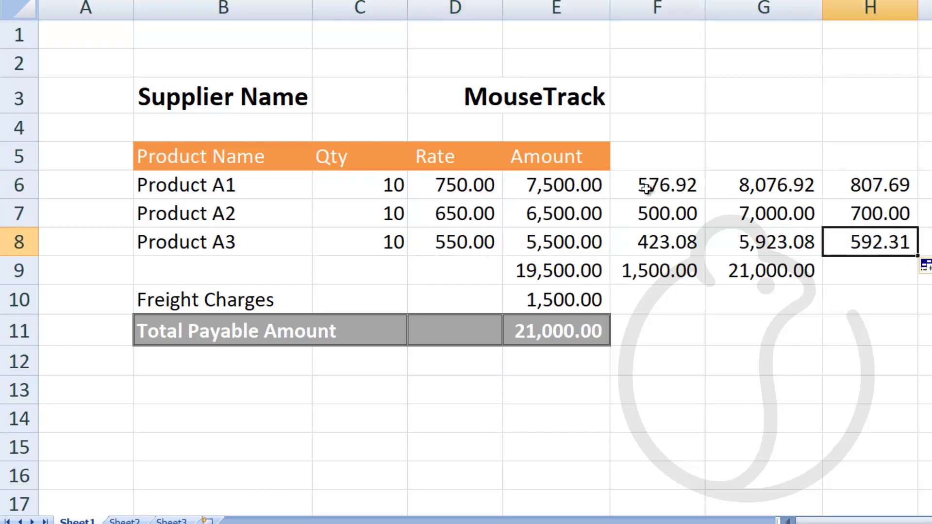
Clear the allocated freight shares and their total from F6:F9.
{"action": "left_click_drag", "start_coordinate": [645, 188], "coordinate": [651, 268]}
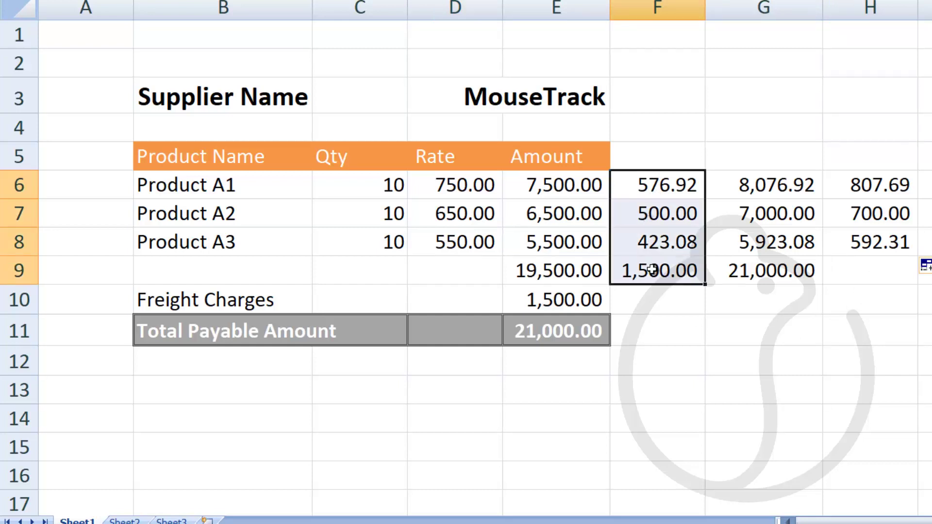
{"action": "left_click", "coordinate": [656, 183]}
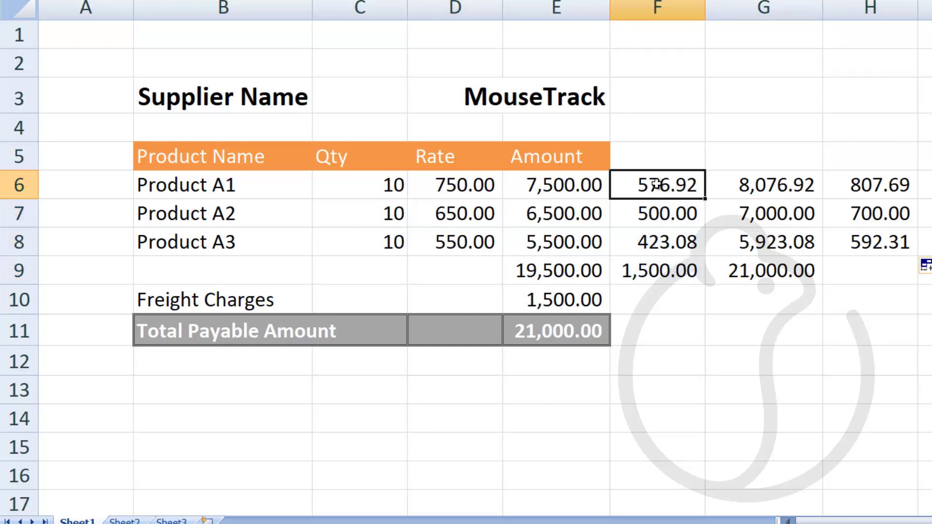
{"action": "left_click", "coordinate": [657, 154]}
{"action": "left_click_drag", "start_coordinate": [651, 181], "coordinate": [647, 264]}
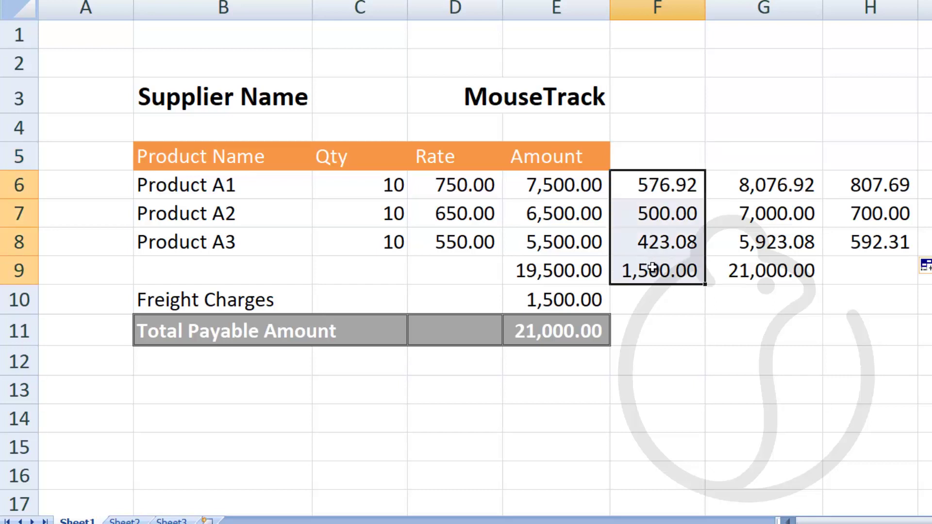
{"action": "key", "text": "Delete"}
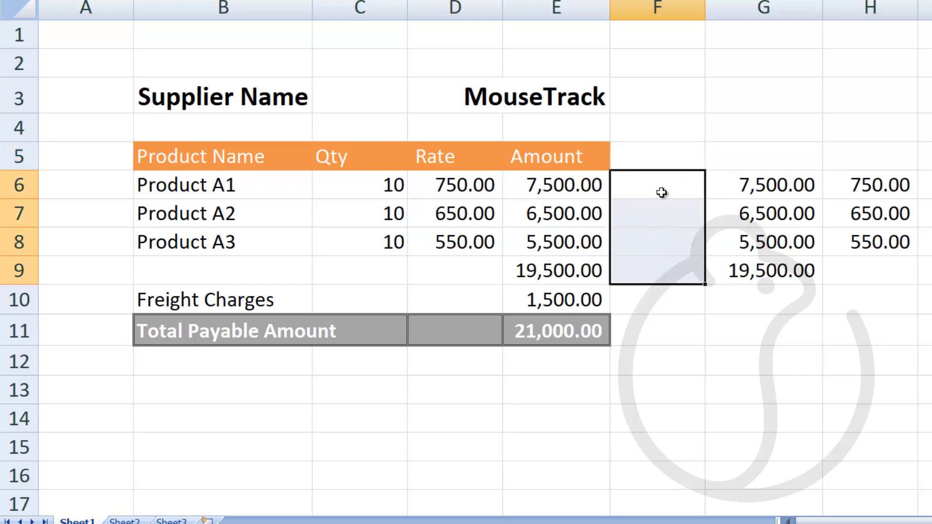
In F6, allocate Product A1's freight share with =$E$10/$E$9*E6 and fill the formula down for the other products.
{"action": "left_click", "coordinate": [661, 190]}
{"action": "type", "text": "="}
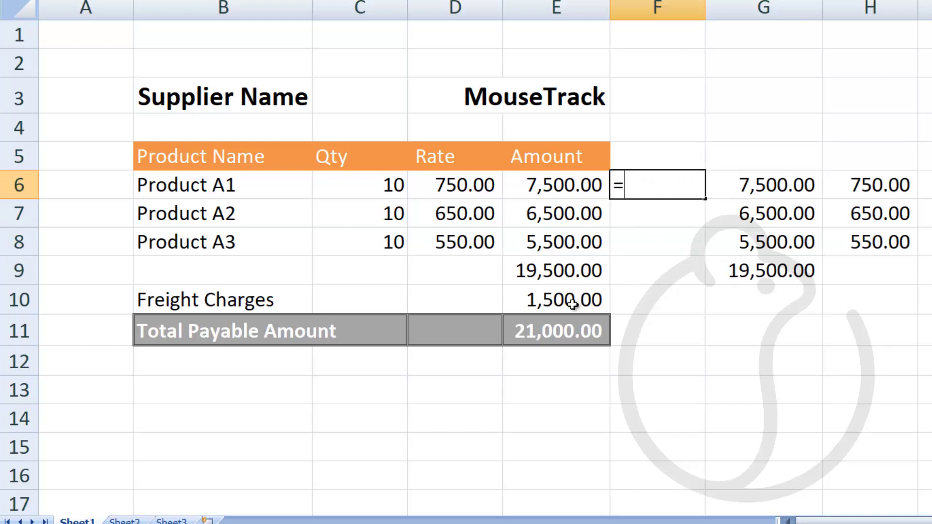
{"action": "left_click", "coordinate": [573, 300]}
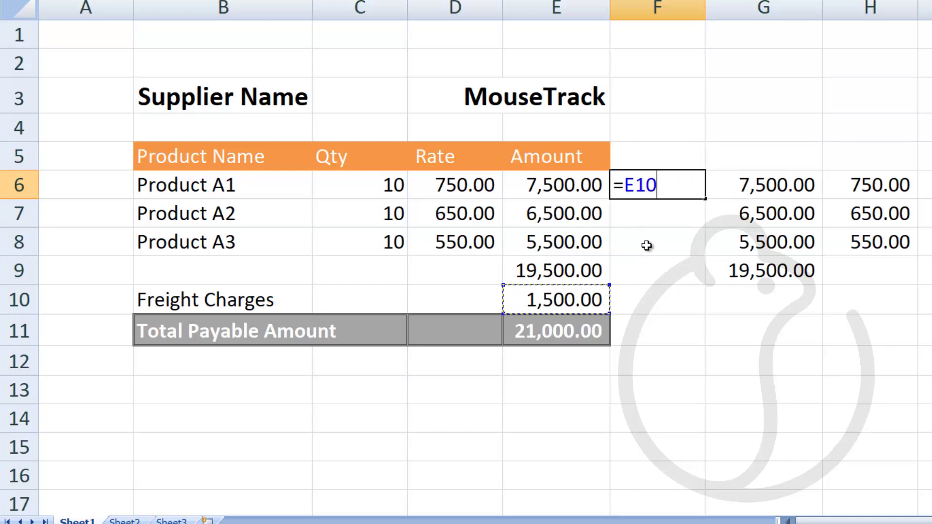
{"action": "key", "text": "F4"}
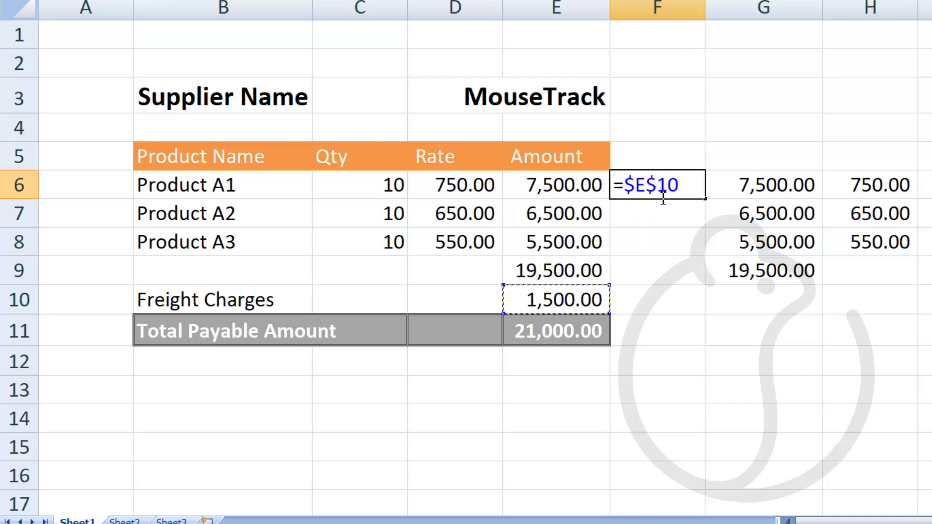
{"action": "type", "text": "/"}
{"action": "left_click", "coordinate": [585, 259]}
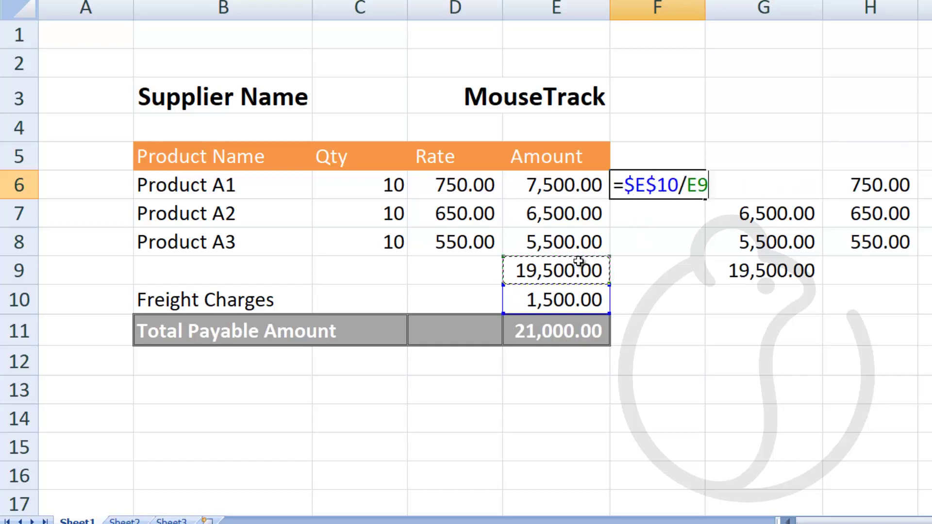
{"action": "key", "text": "F4"}
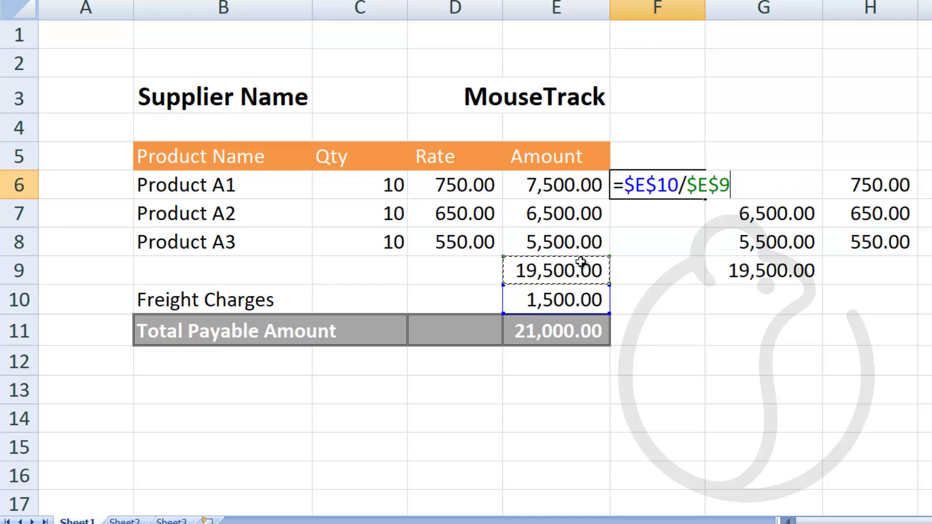
{"action": "type", "text": "*"}
{"action": "left_click", "coordinate": [563, 185]}
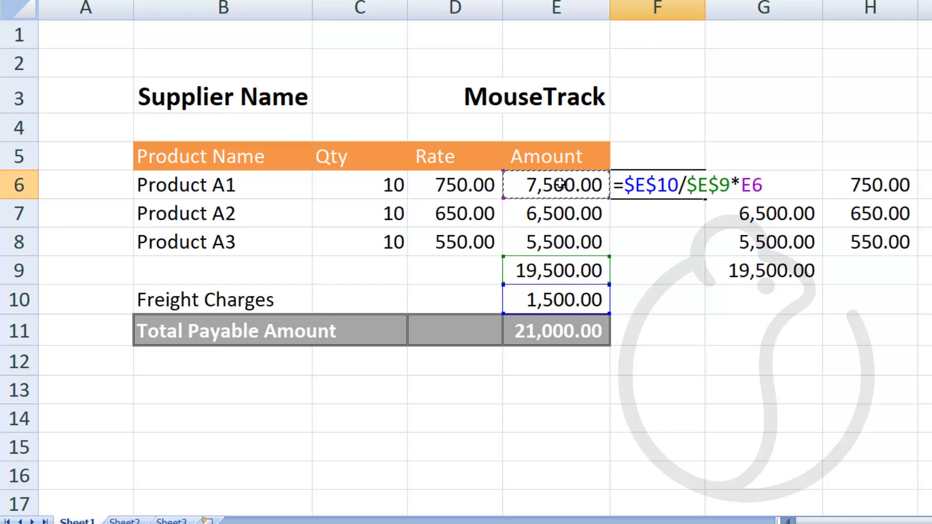
{"action": "key", "text": "Return"}
{"action": "left_click", "coordinate": [677, 185]}
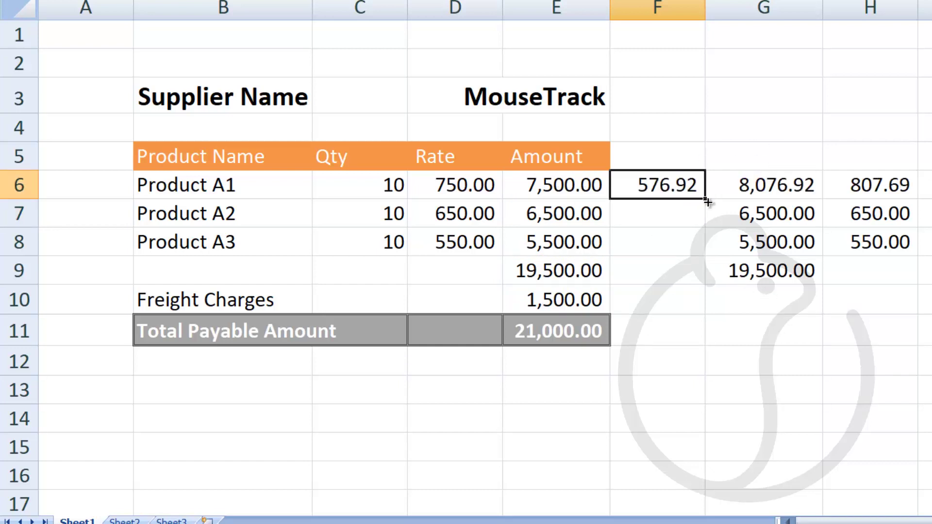
{"action": "left_click_drag", "start_coordinate": [704, 204], "coordinate": [699, 254]}
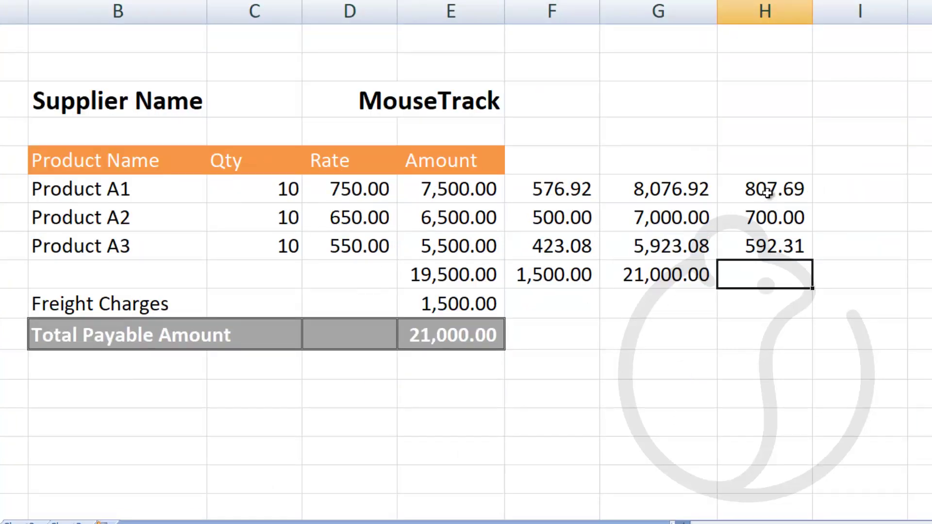
{"action": "left_click_drag", "start_coordinate": [767, 191], "coordinate": [773, 246]}
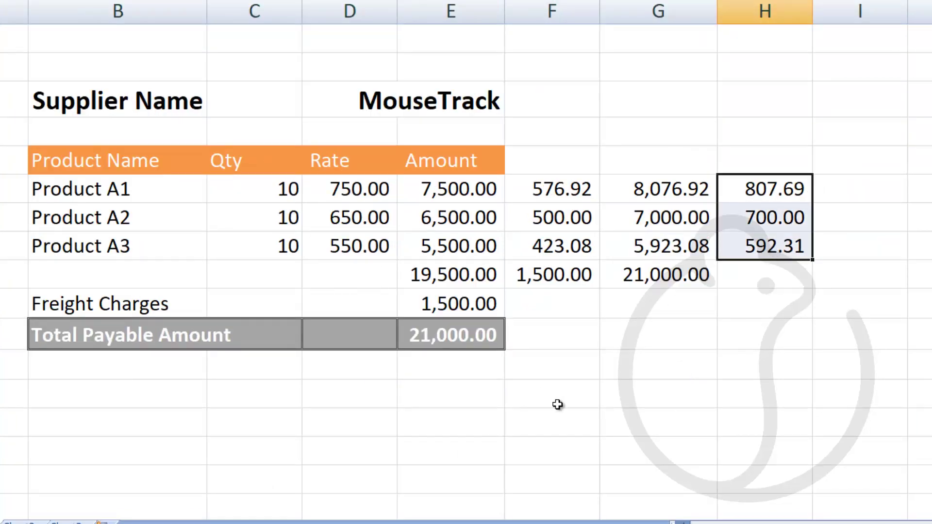
{"action": "left_click", "coordinate": [554, 189]}
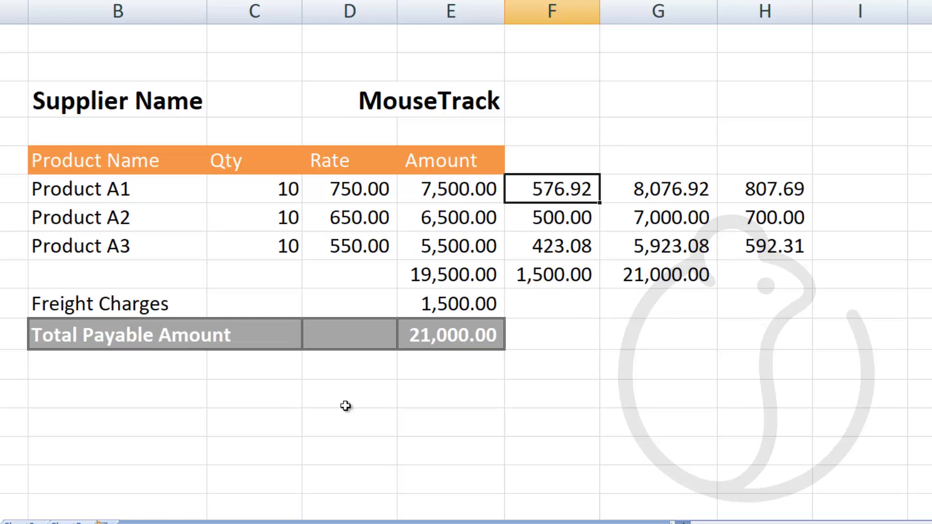
{"action": "left_click_drag", "start_coordinate": [55, 102], "coordinate": [445, 339]}
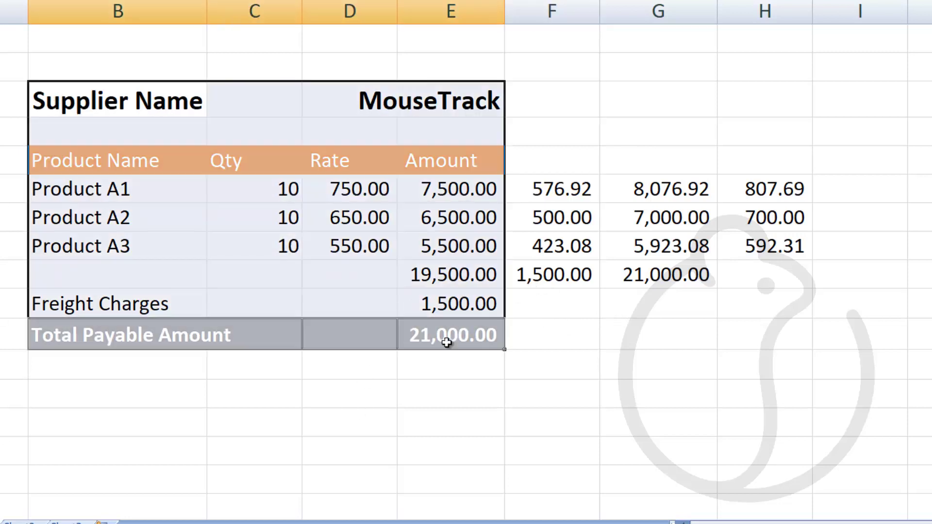
{"action": "left_click_drag", "start_coordinate": [123, 187], "coordinate": [121, 244]}
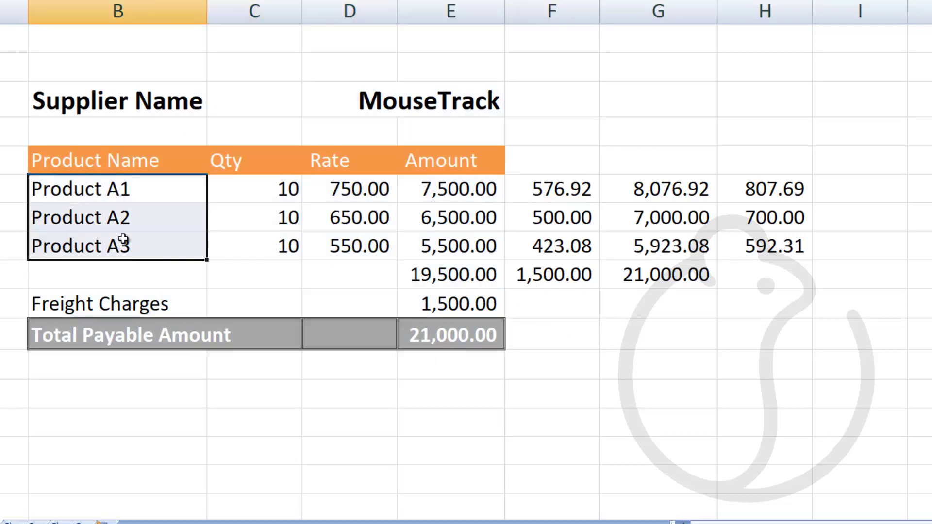
{"action": "left_click", "coordinate": [435, 112]}
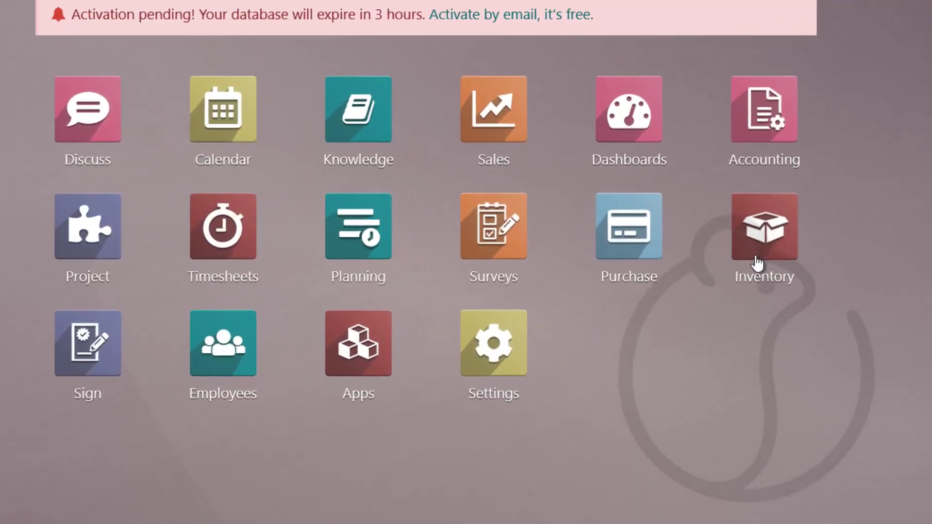
Switch to Odoo and start a new product named Product A1 in the Inventory app.
{"action": "left_click", "coordinate": [781, 232]}
{"action": "left_click", "coordinate": [127, 32]}
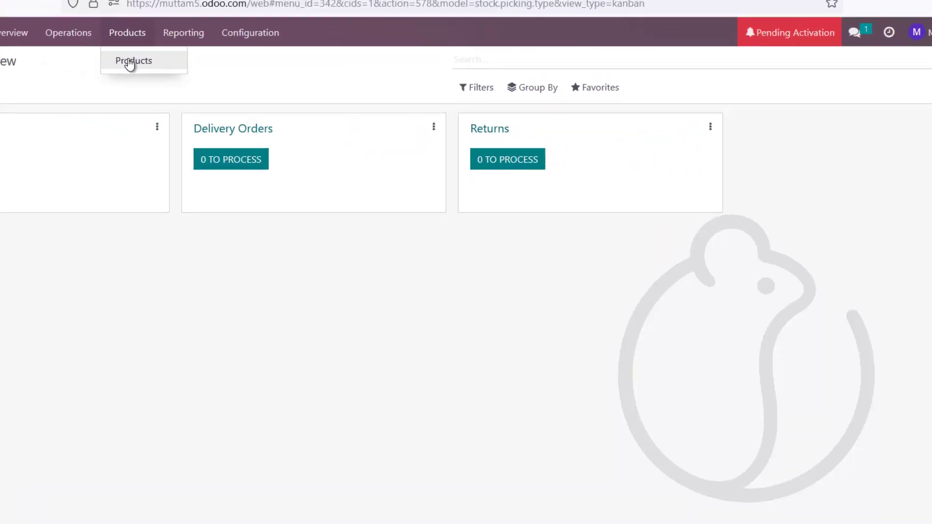
{"action": "left_click", "coordinate": [130, 62]}
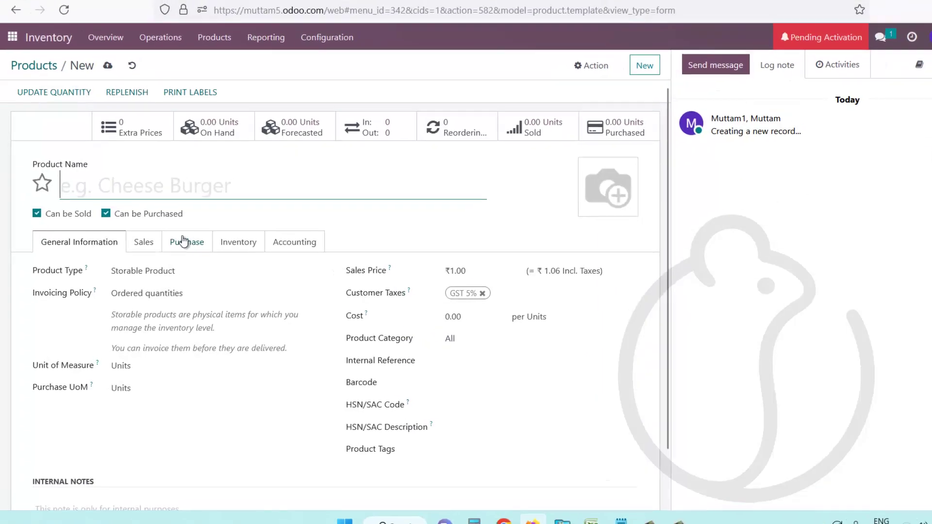
{"action": "type", "text": "Produc"}
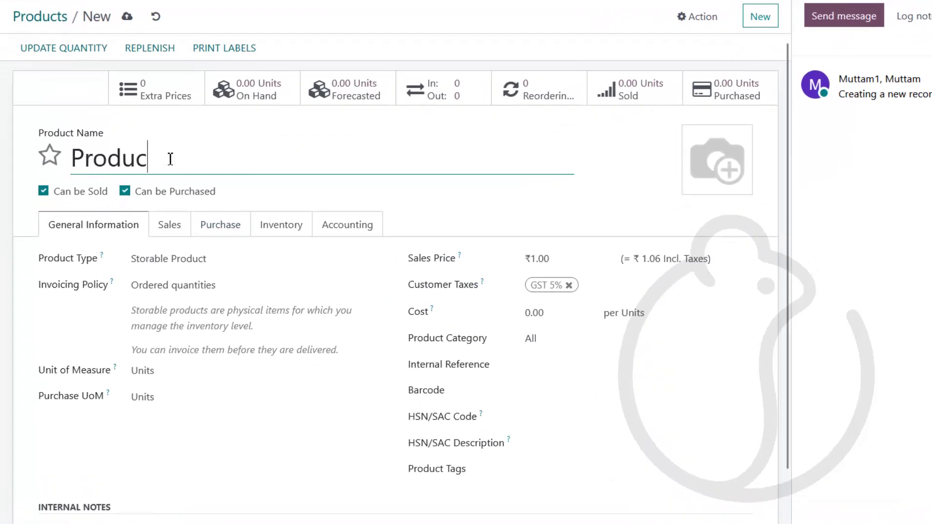
{"action": "type", "text": "t A1"}
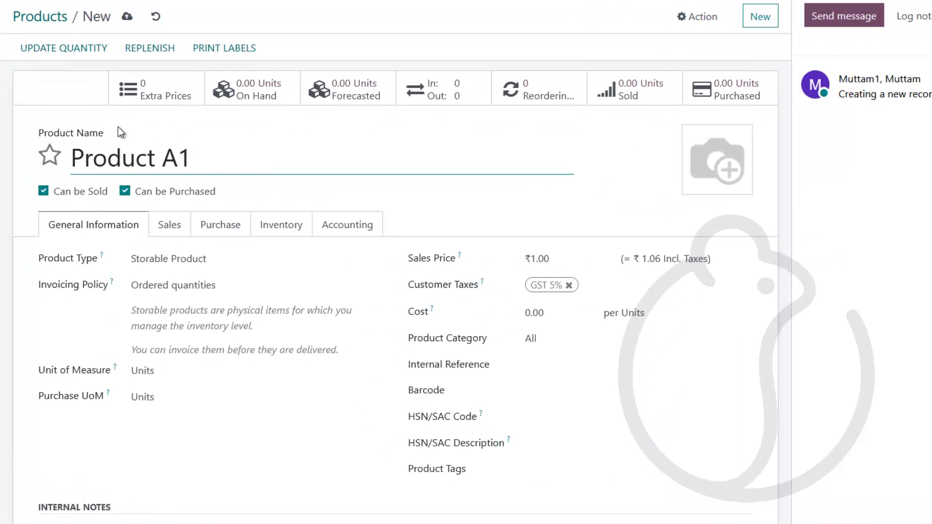
Set Product A1's income account to 200110 Local Sales and its expense account to 210700 Purchase Expense.
{"action": "left_click", "coordinate": [358, 227]}
{"action": "left_click", "coordinate": [164, 301]}
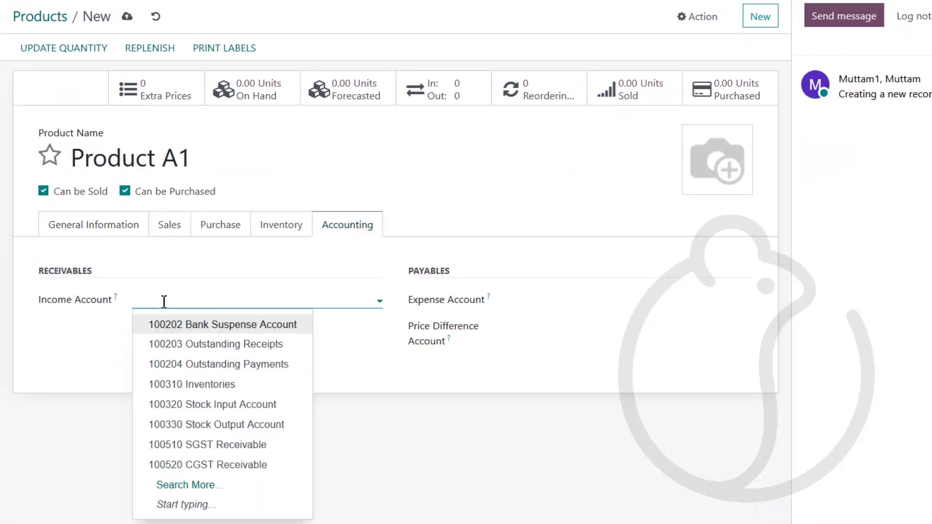
{"action": "type", "text": "sales"}
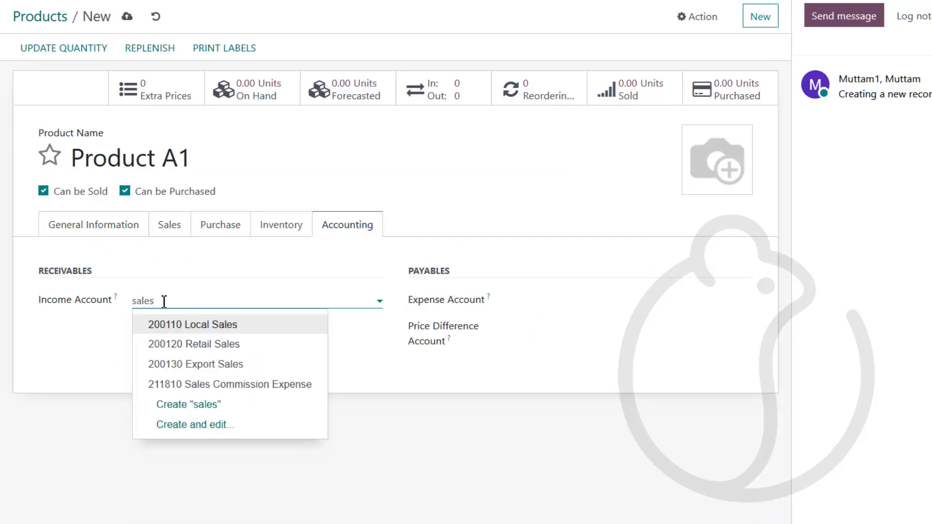
{"action": "key", "text": "Return"}
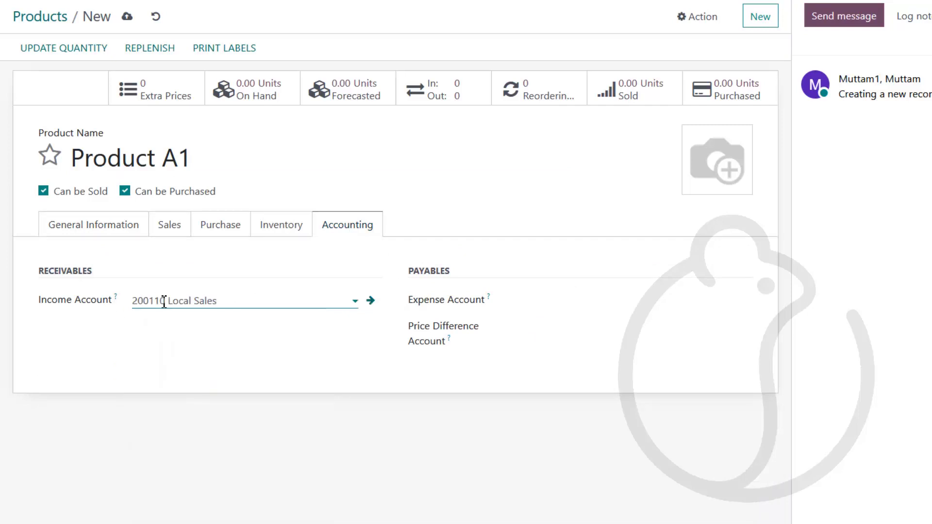
{"action": "left_click", "coordinate": [543, 301]}
{"action": "type", "text": "purchas"}
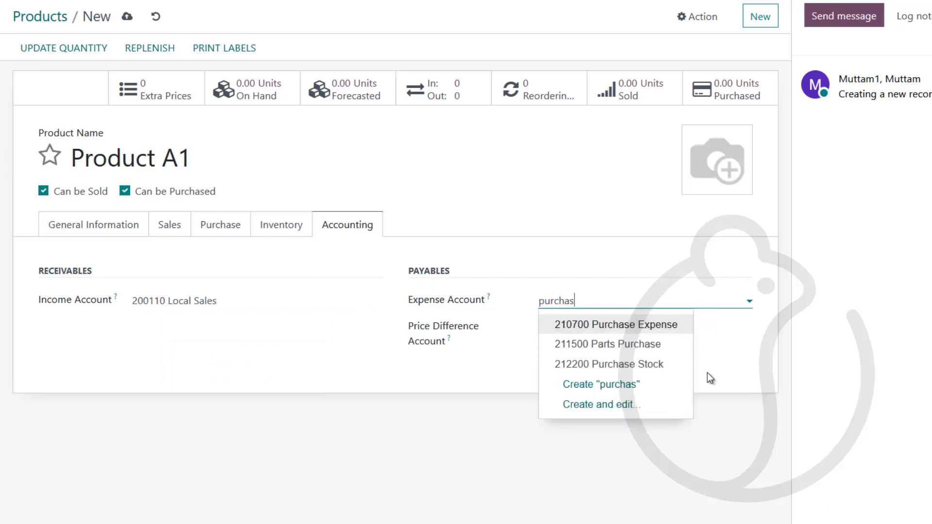
{"action": "left_click", "coordinate": [607, 324]}
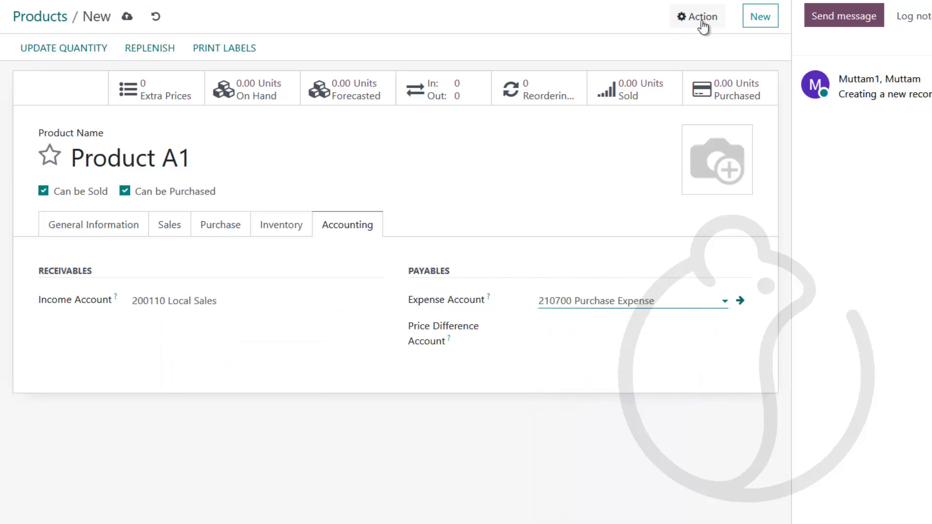
Save Product A1 and reopen its record from the product list.
{"action": "left_click", "coordinate": [760, 18]}
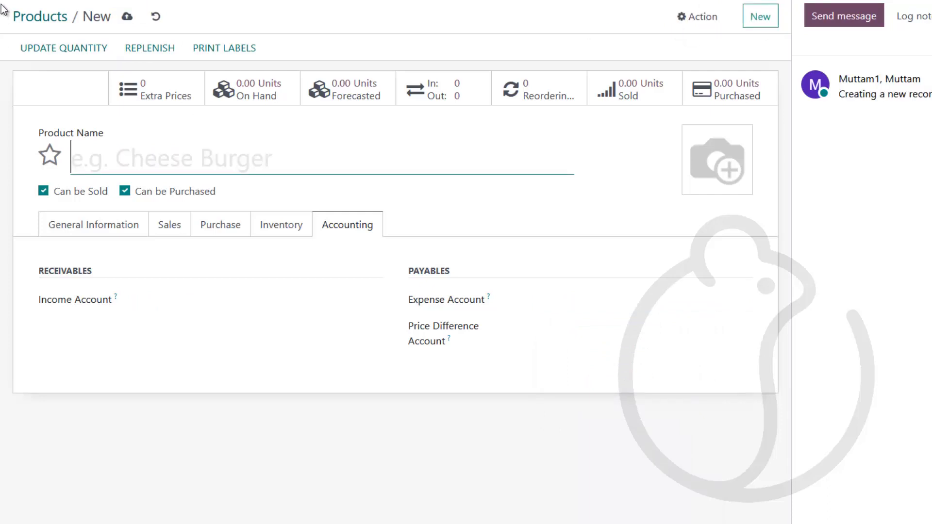
{"action": "left_click", "coordinate": [43, 17]}
{"action": "left_click", "coordinate": [179, 99]}
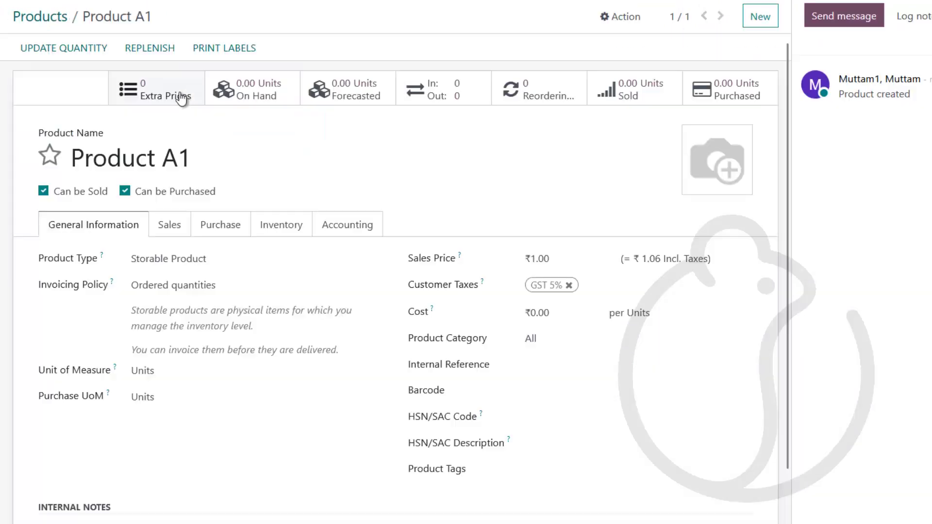
Duplicate Product A1, and duplicate the resulting copy to make a third product.
{"action": "left_click", "coordinate": [626, 17]}
{"action": "left_click", "coordinate": [618, 58]}
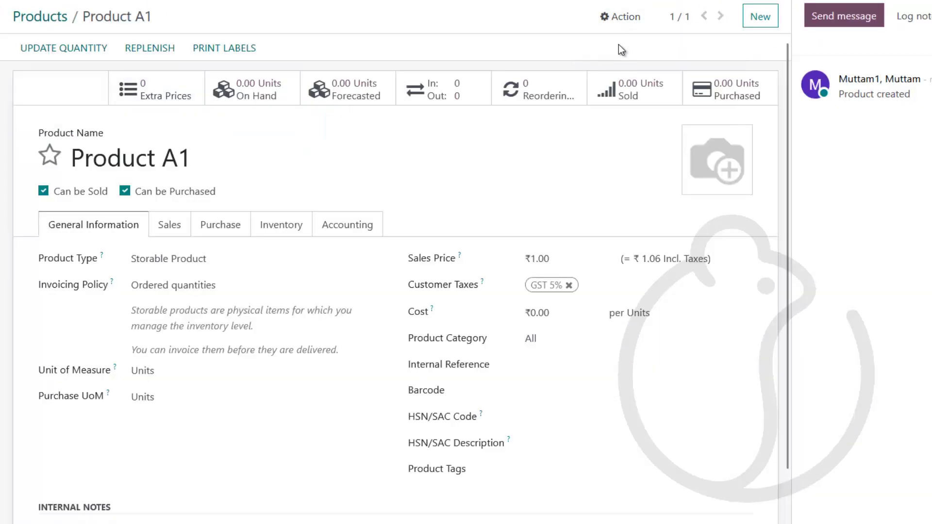
{"action": "left_click", "coordinate": [619, 19]}
{"action": "left_click", "coordinate": [624, 62]}
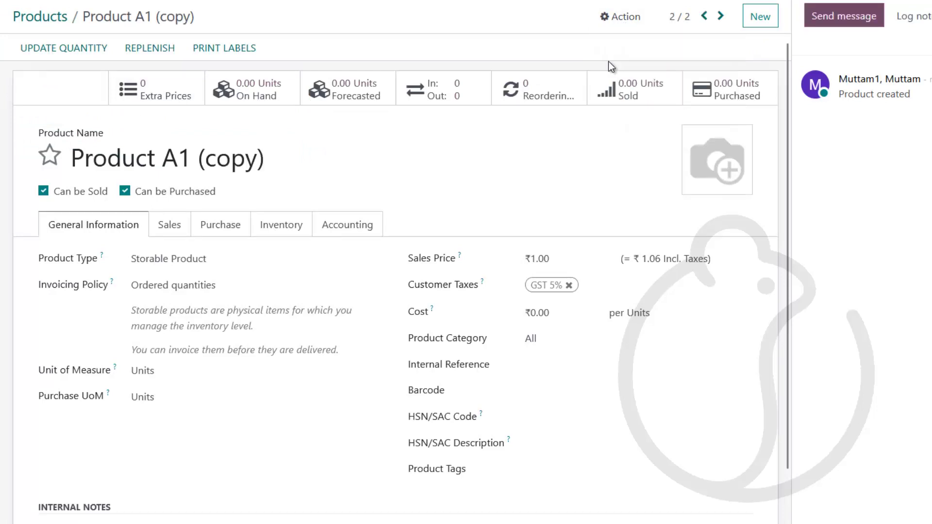
Rename the second product copy as Product A3.
{"action": "left_click", "coordinate": [122, 159]}
{"action": "key", "text": "ctrl+a"}
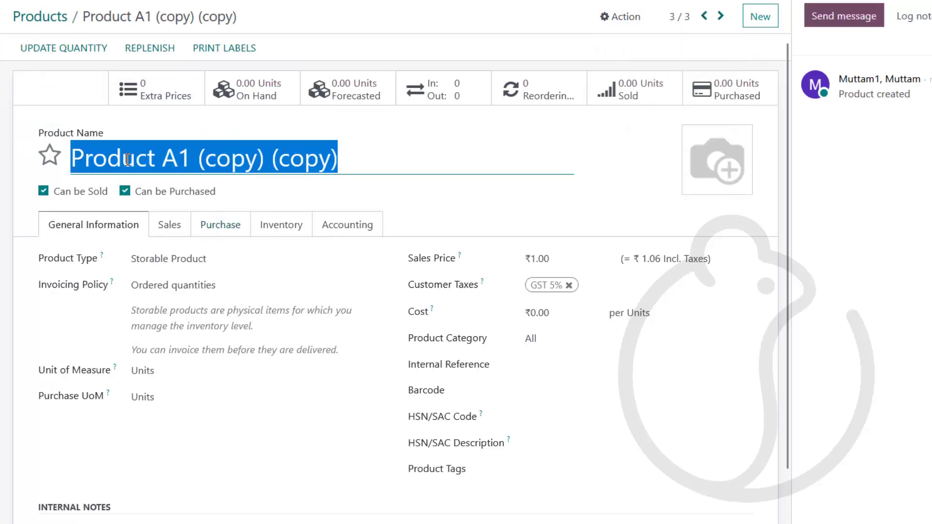
{"action": "type", "text": "Product A3"}
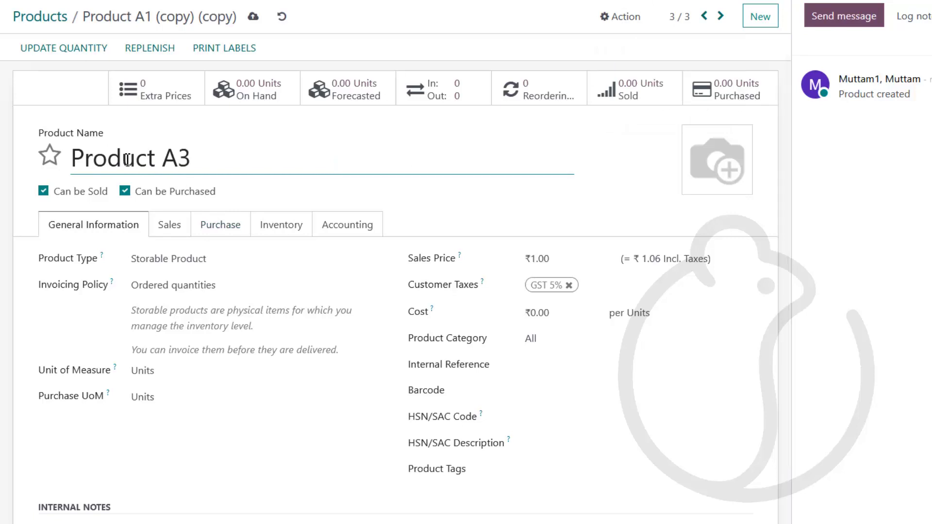
Rename the first product copy as Product A2, save it, and return to the product list.
{"action": "left_click", "coordinate": [703, 16]}
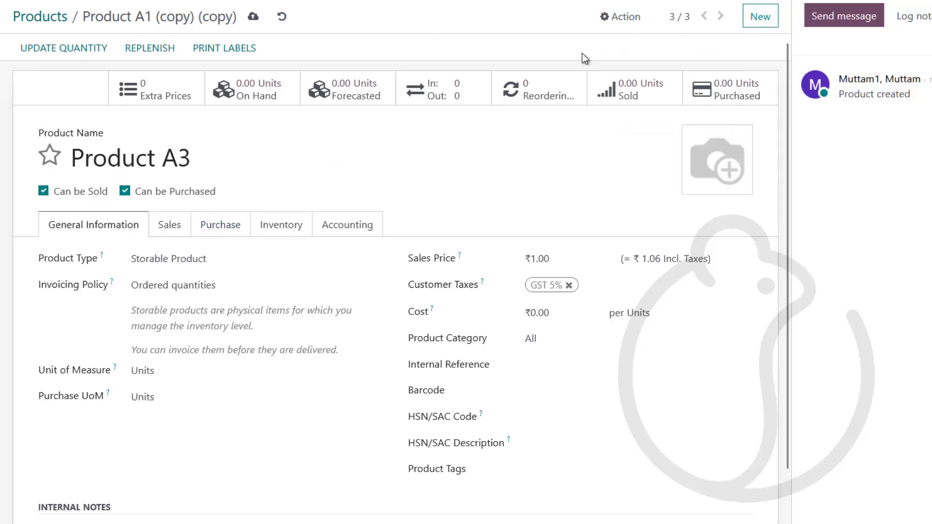
{"action": "left_click", "coordinate": [172, 161]}
{"action": "key", "text": "ctrl+a"}
{"action": "type", "text": "P"}
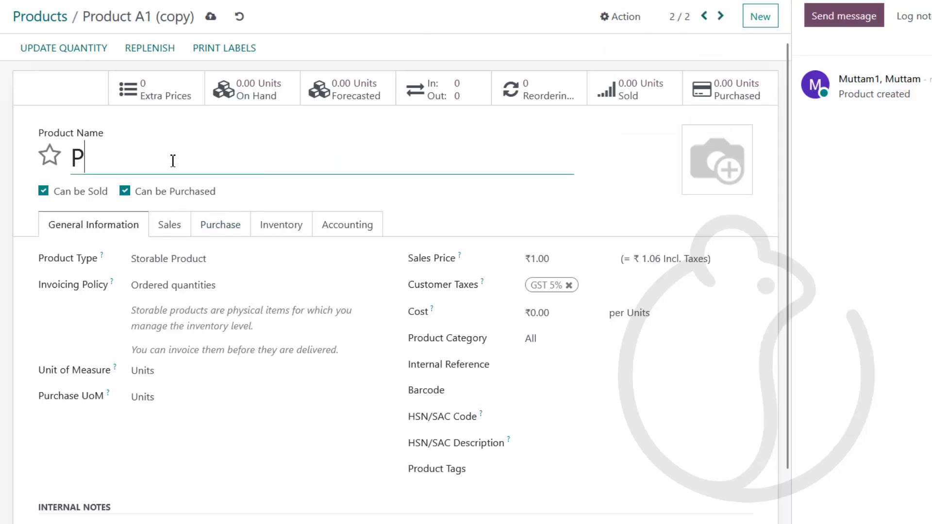
{"action": "type", "text": "roduct A2"}
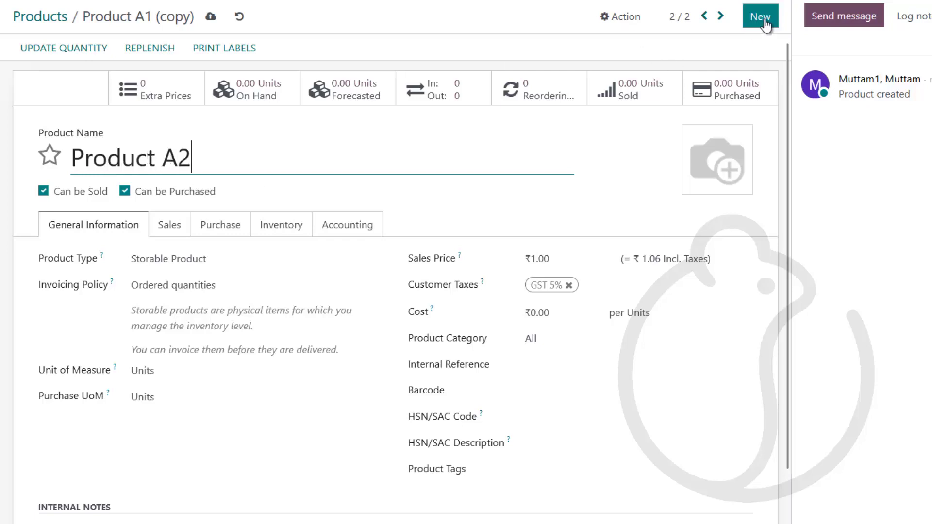
{"action": "left_click", "coordinate": [760, 17]}
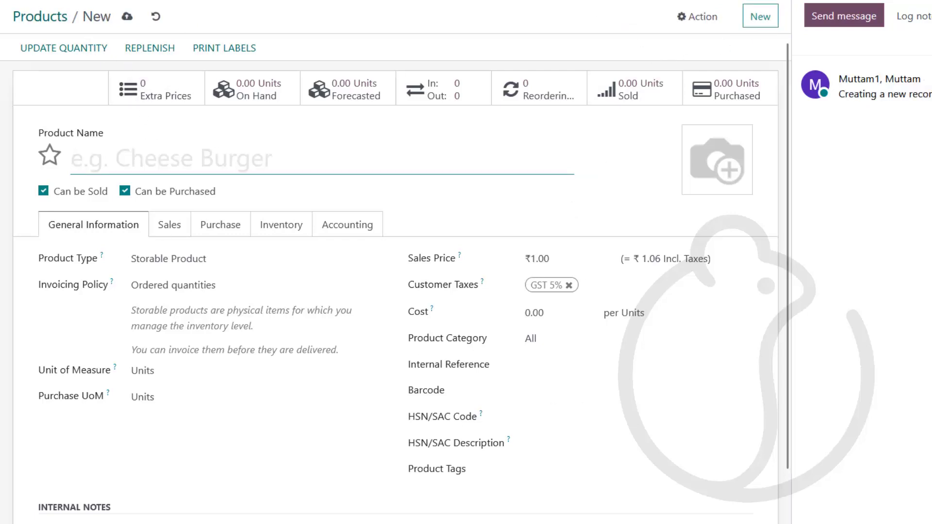
{"action": "left_click", "coordinate": [30, 17]}
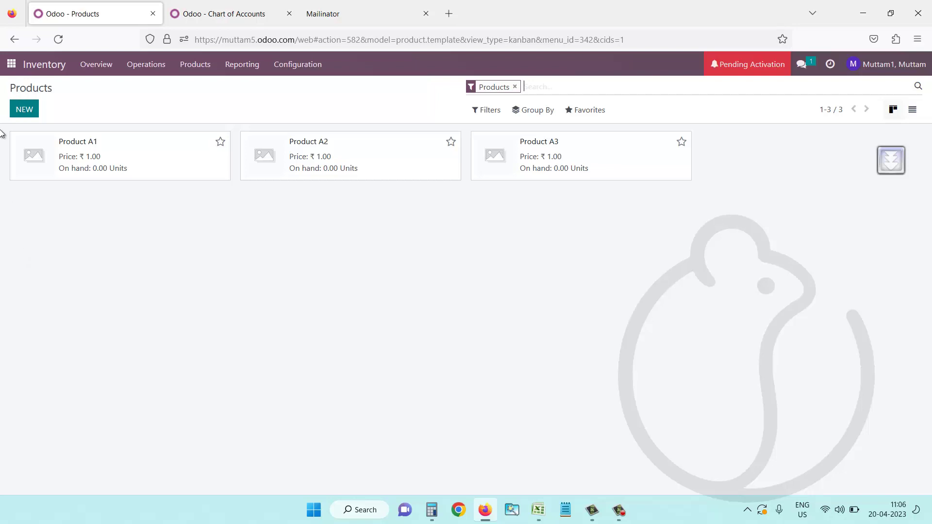
Create a product named Freight Charges / Clearing Charges with the product type Service.
{"action": "left_click", "coordinate": [28, 111]}
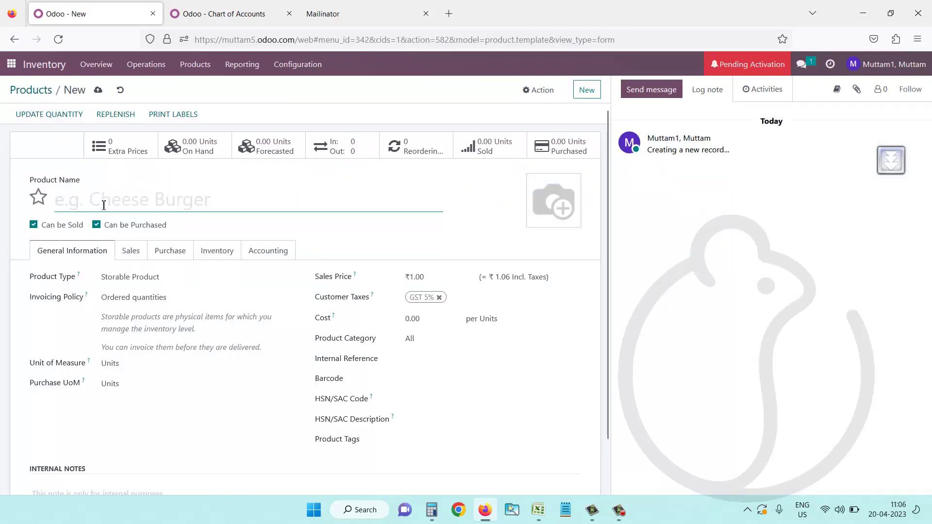
{"action": "type", "text": "Freight"}
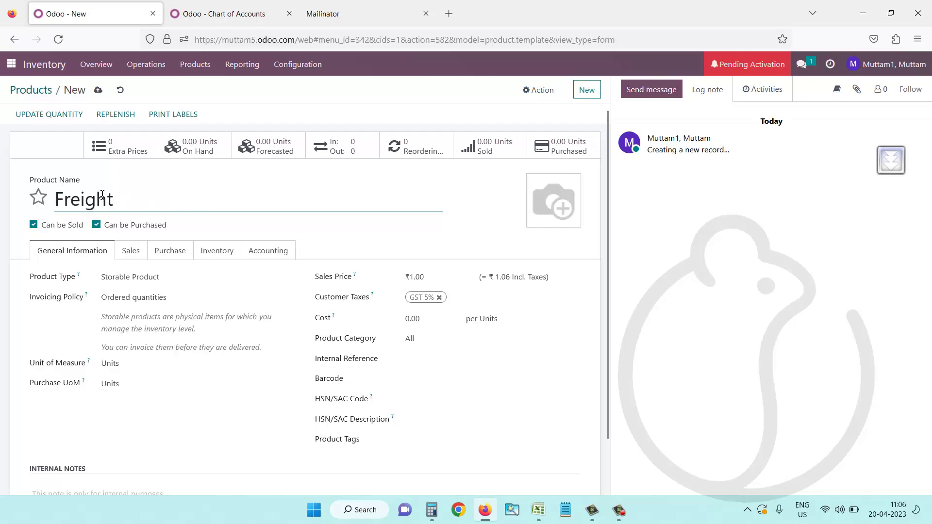
{"action": "type", "text": " Charges"}
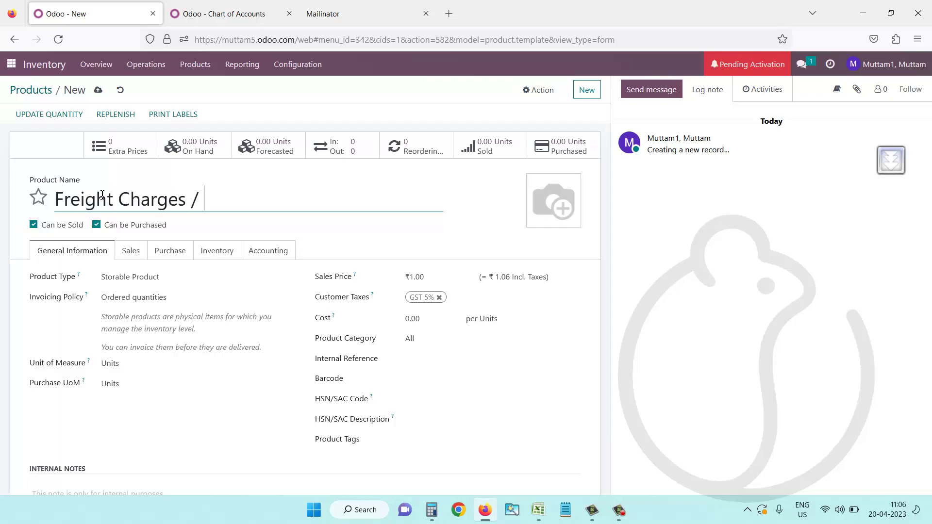
{"action": "type", "text": " / Clearing Charges"}
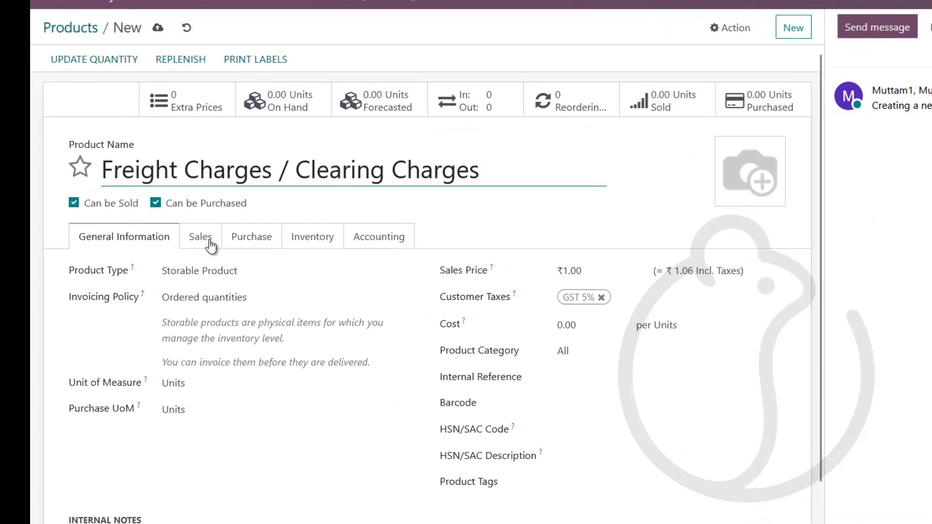
{"action": "left_click", "coordinate": [245, 275]}
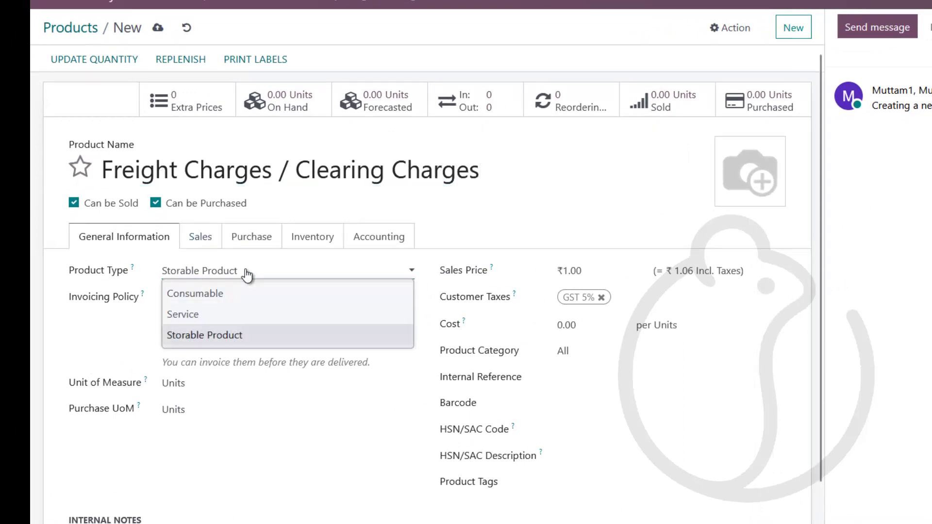
{"action": "left_click", "coordinate": [186, 315]}
Mark the freight product as a landed cost in its vendor bill settings and save it.
{"action": "left_click", "coordinate": [249, 217]}
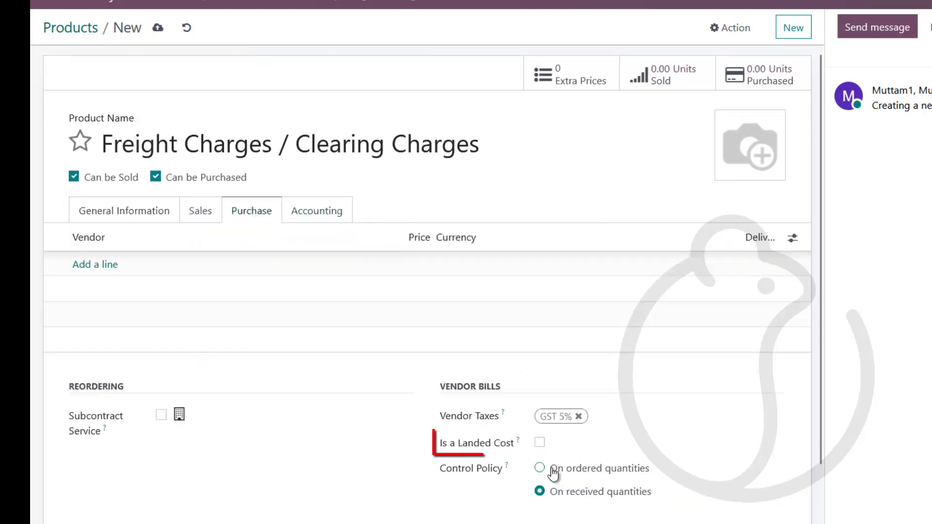
{"action": "left_click", "coordinate": [539, 442]}
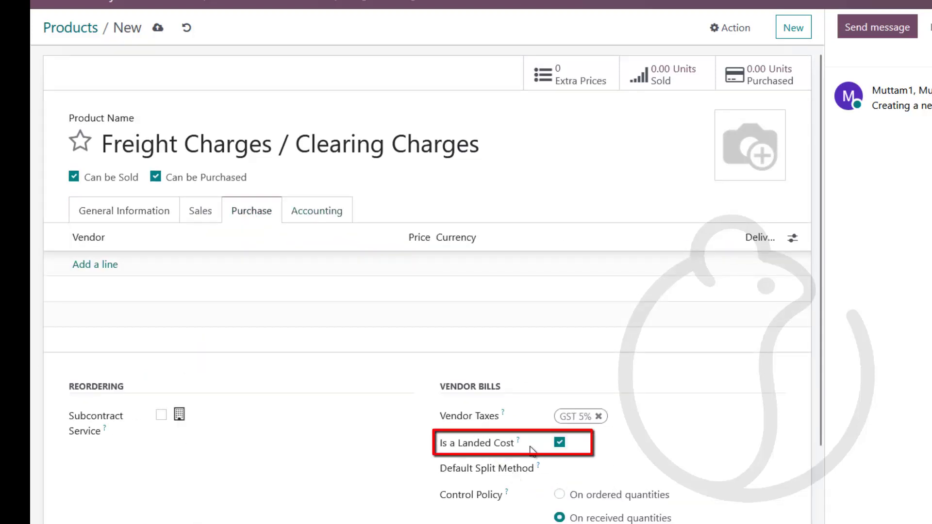
{"action": "left_click", "coordinate": [792, 29]}
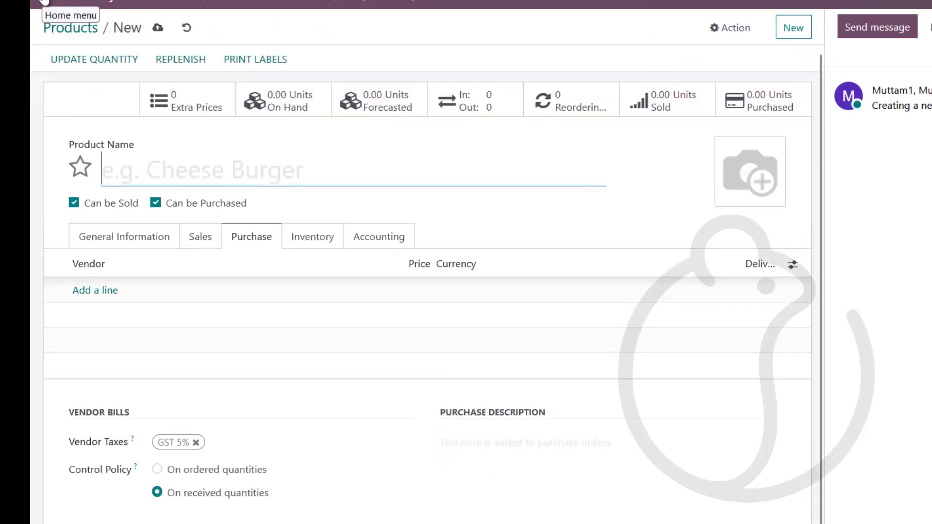
Create and save a company vendor named MouseTrack India Limited in the Purchase app.
{"action": "left_click", "coordinate": [44, 2]}
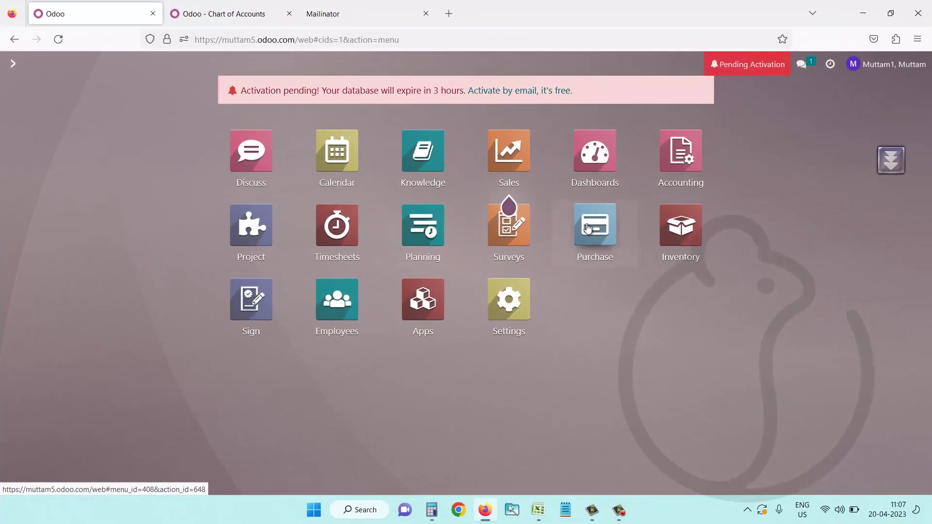
{"action": "left_click", "coordinate": [588, 228]}
{"action": "left_click", "coordinate": [90, 64]}
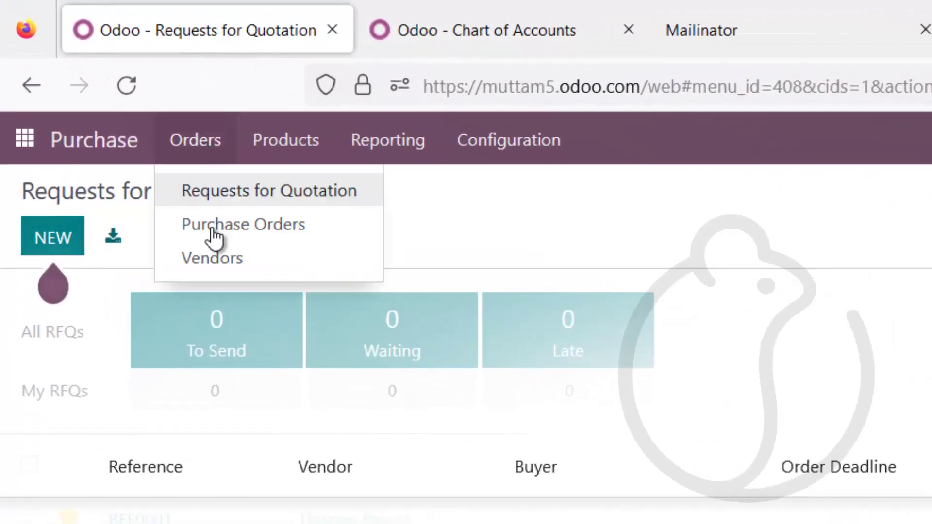
{"action": "left_click", "coordinate": [204, 262]}
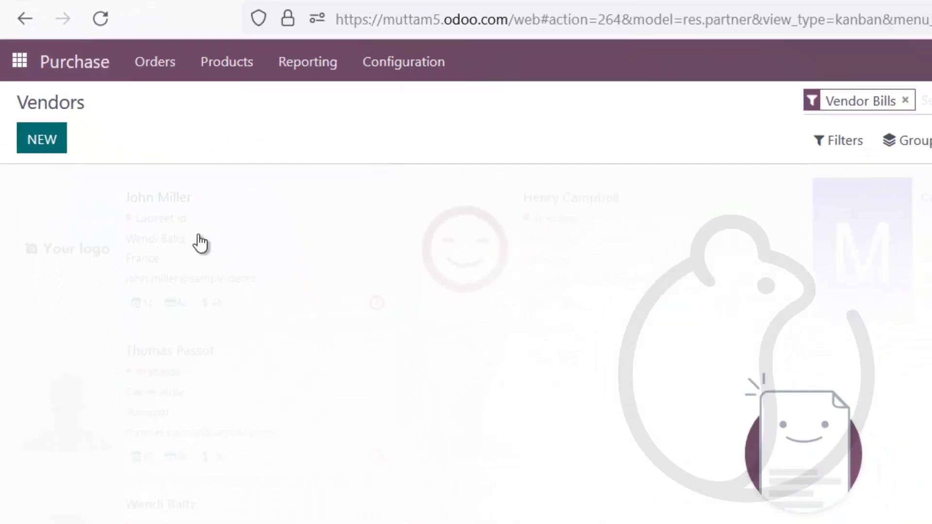
{"action": "type", "text": "Mouse"}
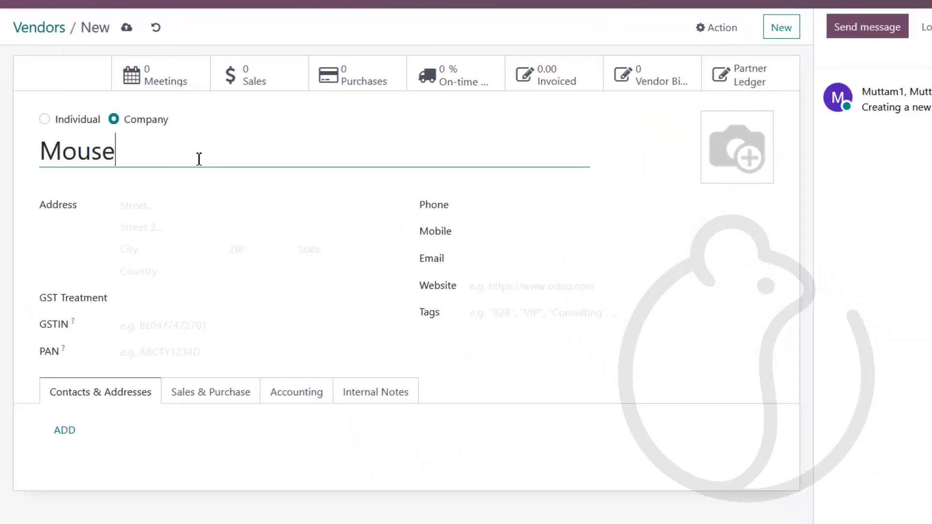
{"action": "type", "text": "Track India Limited"}
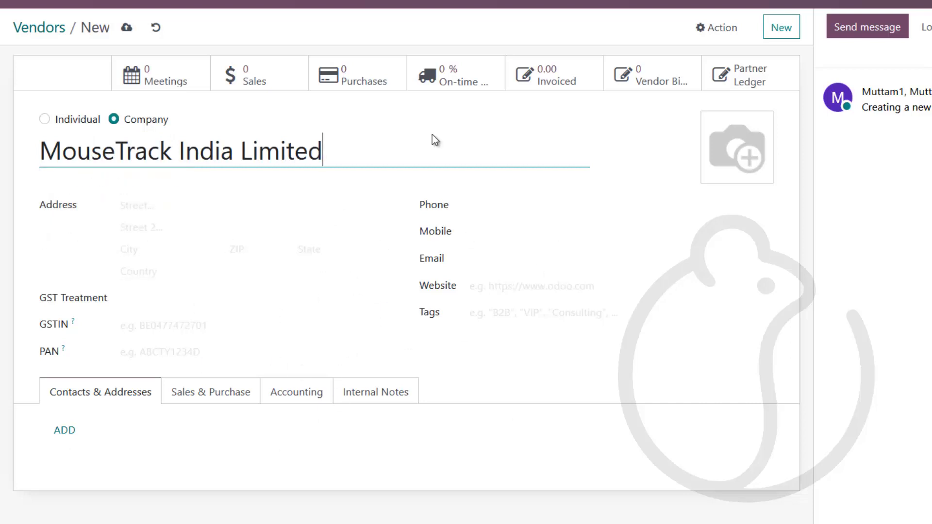
{"action": "left_click", "coordinate": [783, 34]}
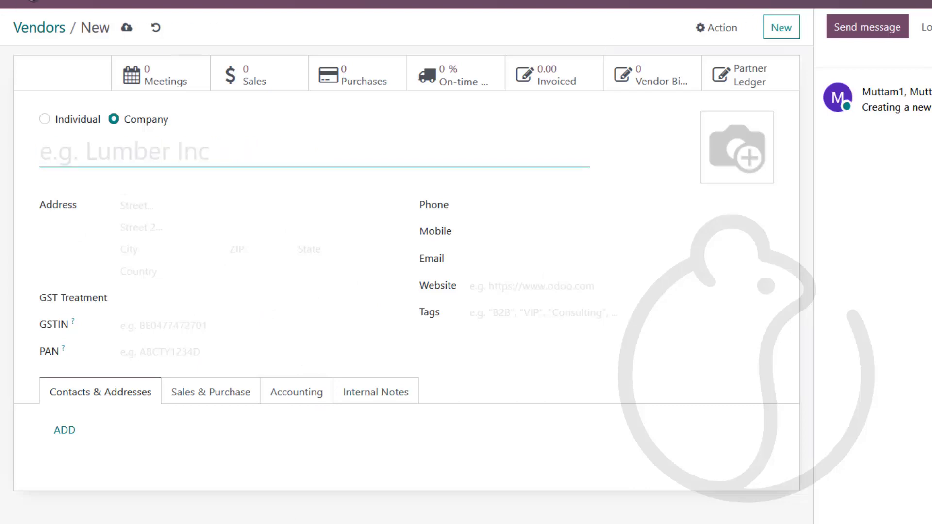
Check the Trial Balance report in Accounting and return to the app overview.
{"action": "left_click", "coordinate": [22, 2]}
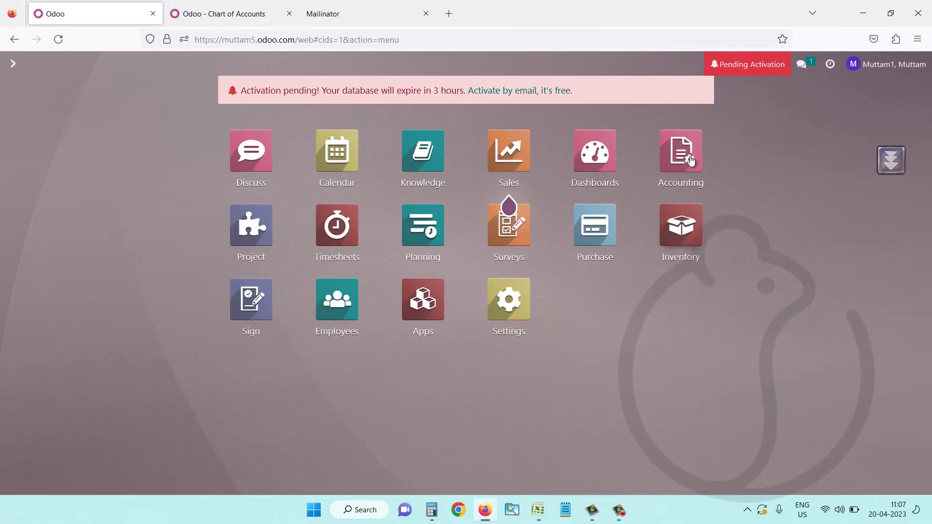
{"action": "left_click", "coordinate": [689, 154]}
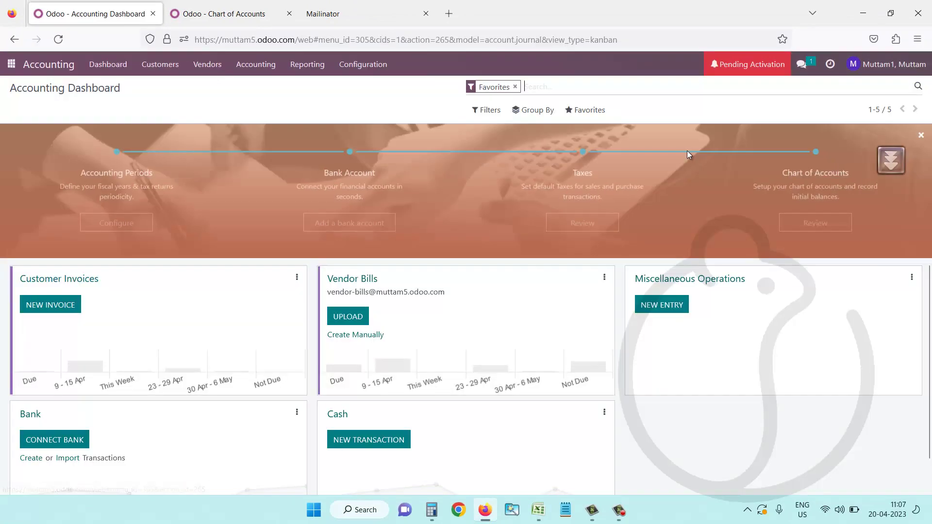
{"action": "left_click", "coordinate": [313, 66]}
{"action": "left_click", "coordinate": [329, 211]}
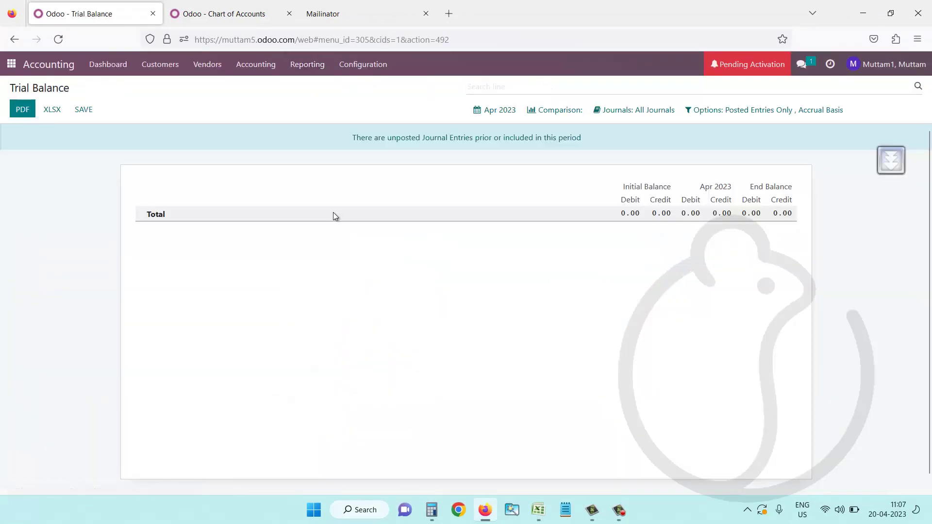
{"action": "left_click", "coordinate": [11, 64]}
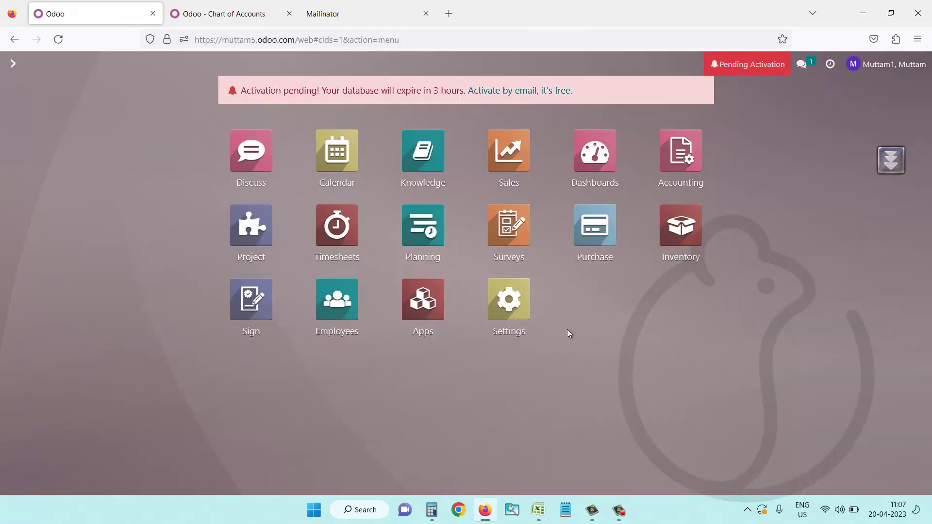
Switch to Excel to review the MouseTrack purchase table from Supplier Name to Total Payable Amount, and return to Odoo.
{"action": "left_click", "coordinate": [538, 510]}
{"action": "left_click_drag", "start_coordinate": [146, 175], "coordinate": [385, 343]}
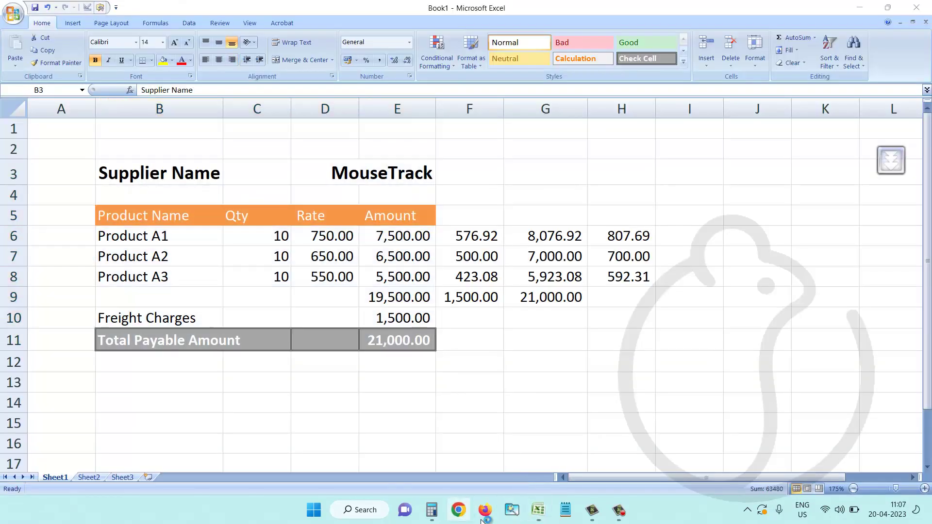
{"action": "left_click", "coordinate": [485, 510]}
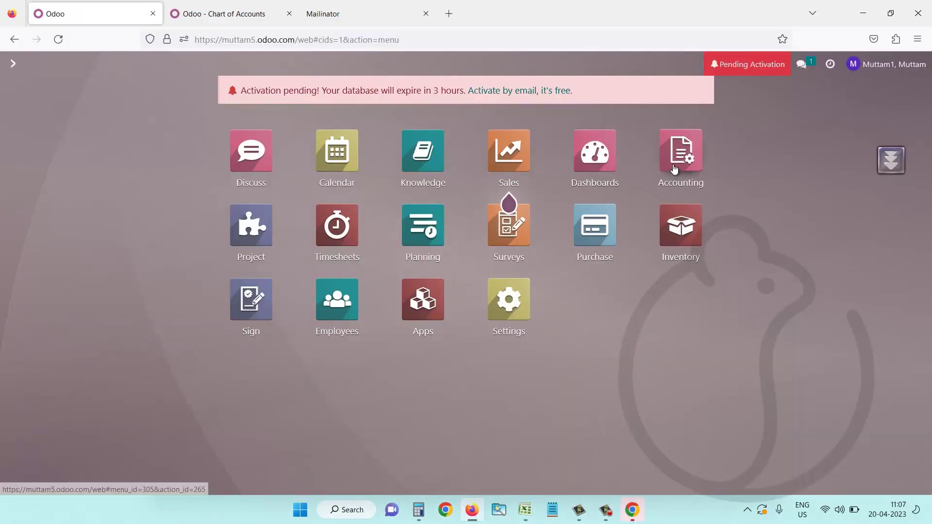
Start a new request for quotation in Purchase with MouseTrack India Limited as the vendor.
{"action": "left_click", "coordinate": [602, 229]}
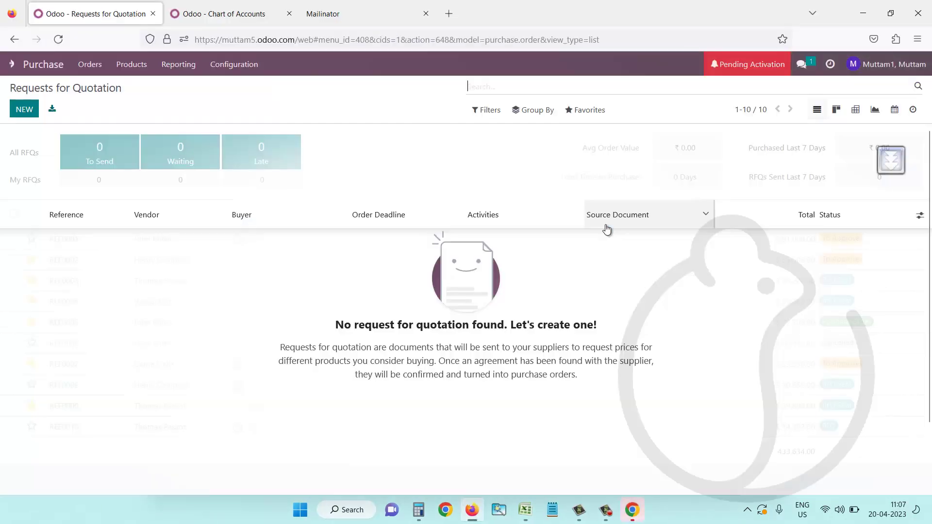
{"action": "left_click", "coordinate": [24, 110]}
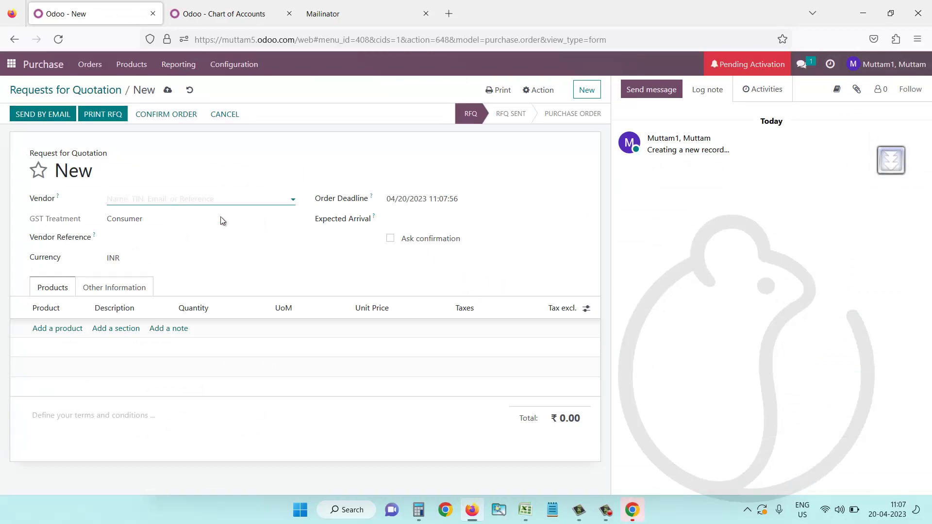
{"action": "type", "text": "mouse"}
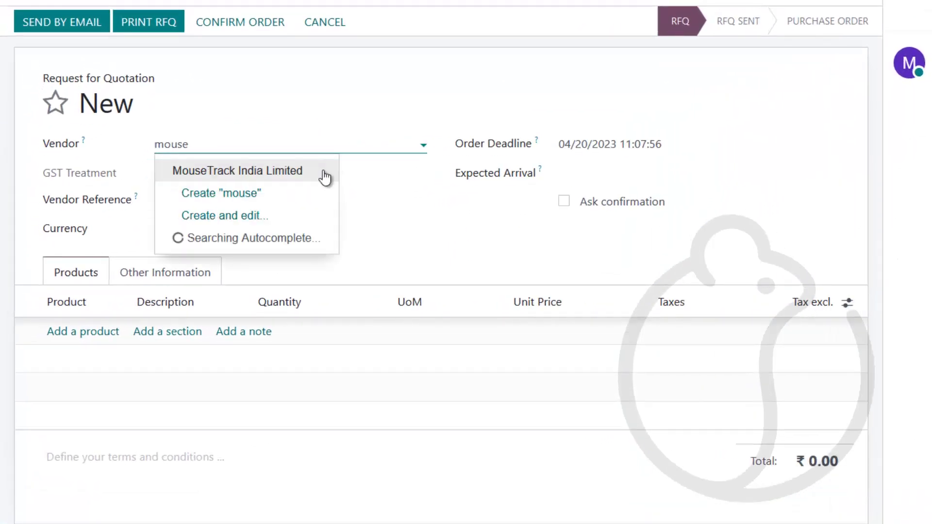
{"action": "left_click", "coordinate": [273, 193]}
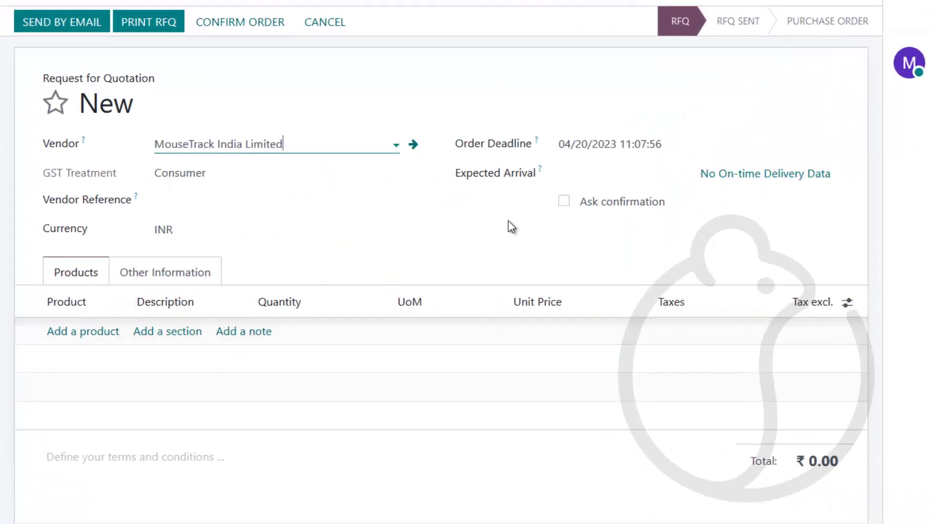
Add a Product A1 line with quantity 10 and unit price 750, and remove its GST 5% tax.
{"action": "left_click", "coordinate": [89, 335]}
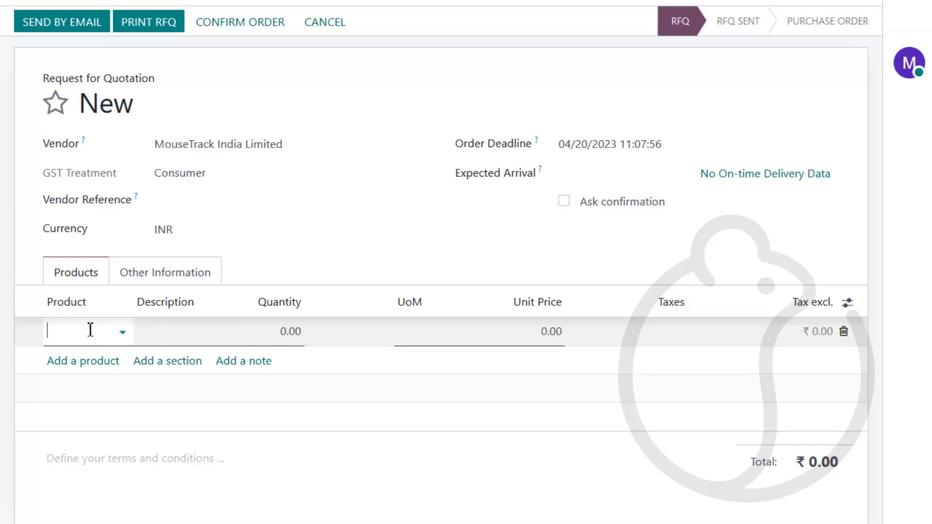
{"action": "type", "text": "product"}
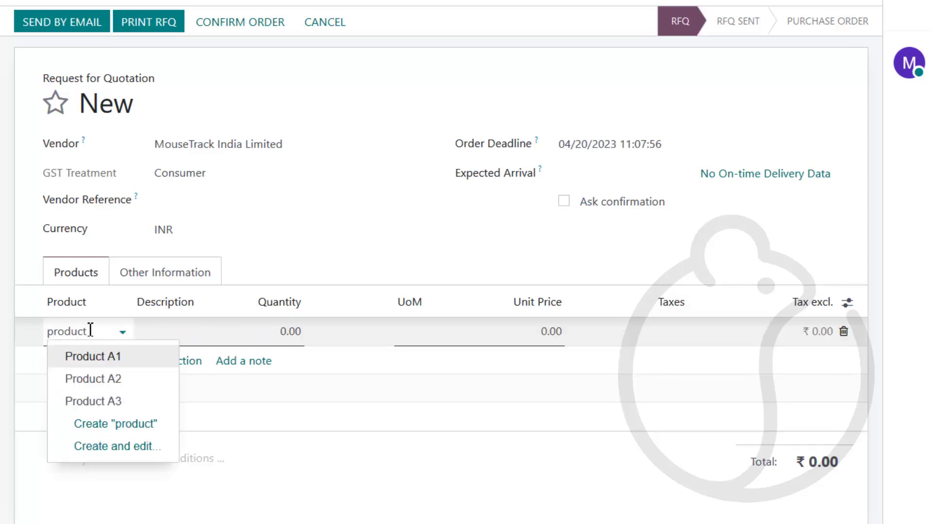
{"action": "key", "text": "Return"}
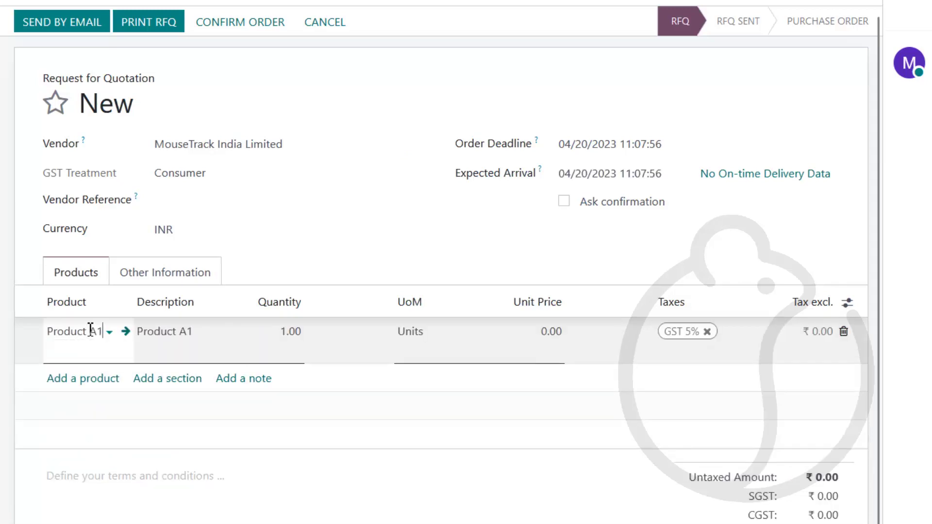
{"action": "key", "text": "Tab"}
{"action": "key", "text": "Tab"}
{"action": "key", "text": "Tab"}
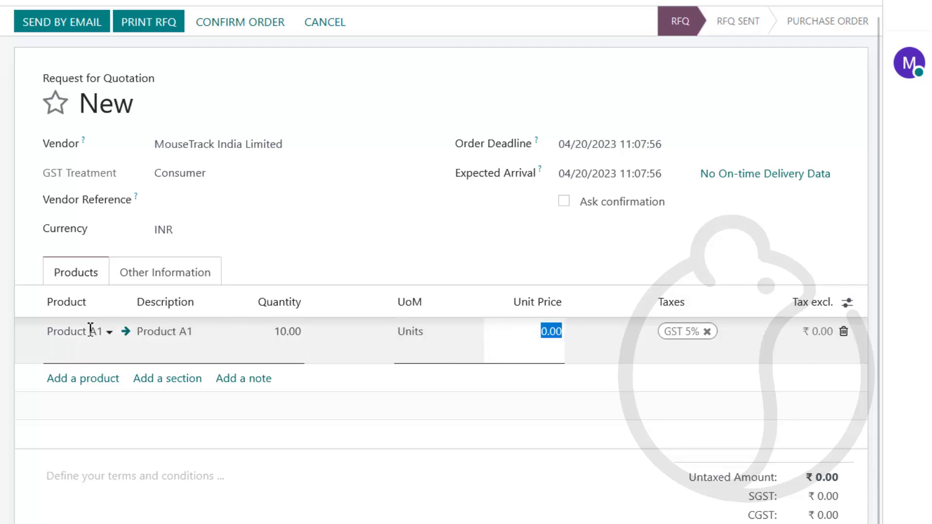
{"action": "type", "text": "750"}
{"action": "key", "text": "Tab"}
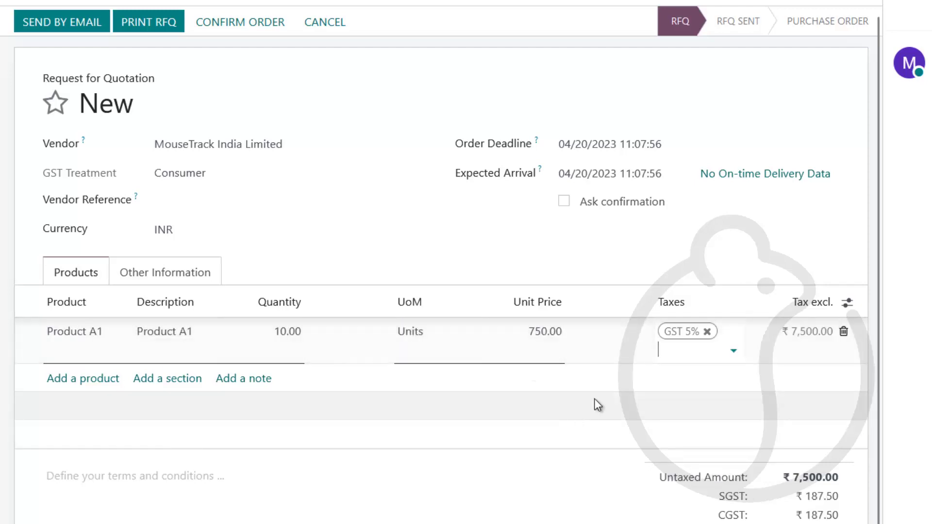
{"action": "left_click", "coordinate": [708, 332]}
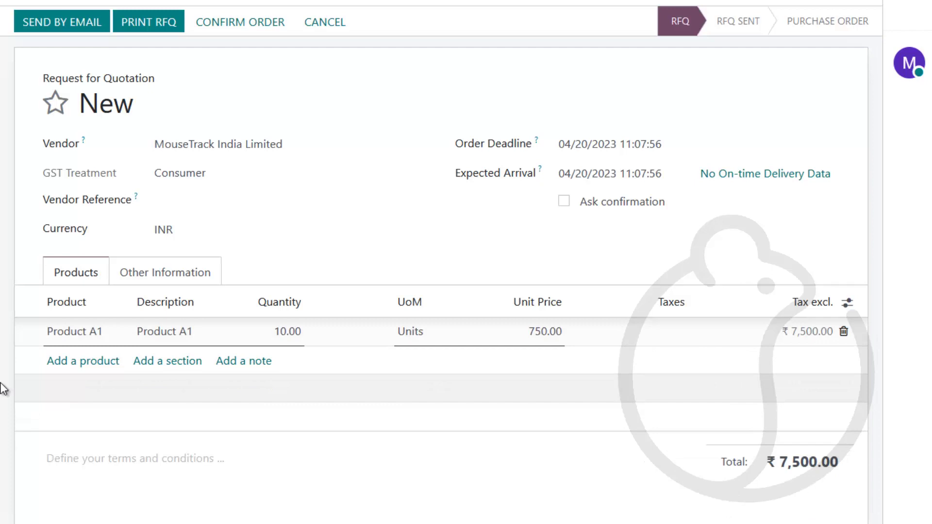
Add a Product A2 line to the quotation with quantity 10 and unit price 650.
{"action": "left_click", "coordinate": [90, 361]}
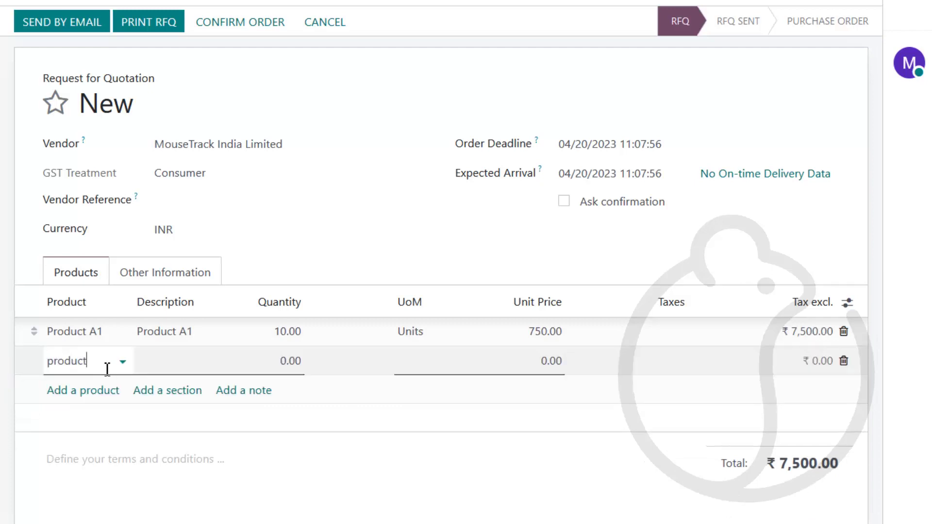
{"action": "key", "text": "Down"}
{"action": "key", "text": "Return"}
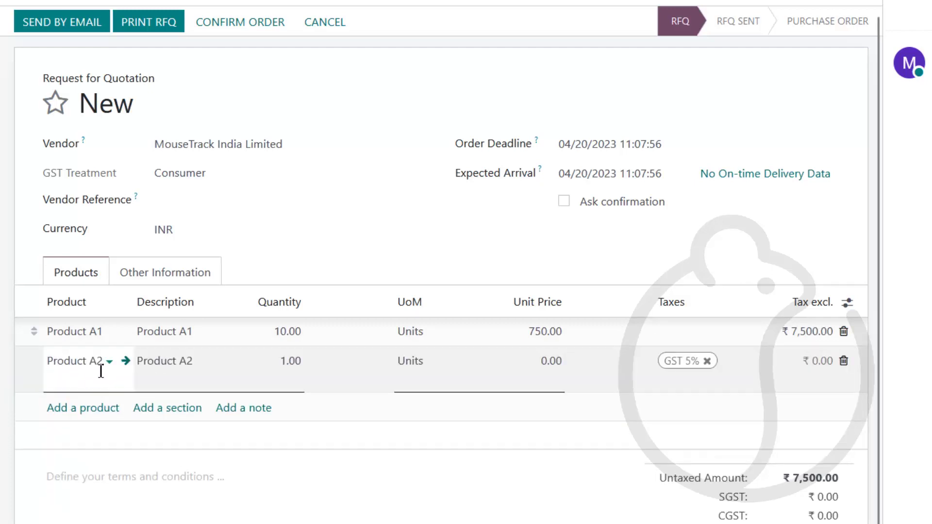
{"action": "left_click", "coordinate": [291, 366]}
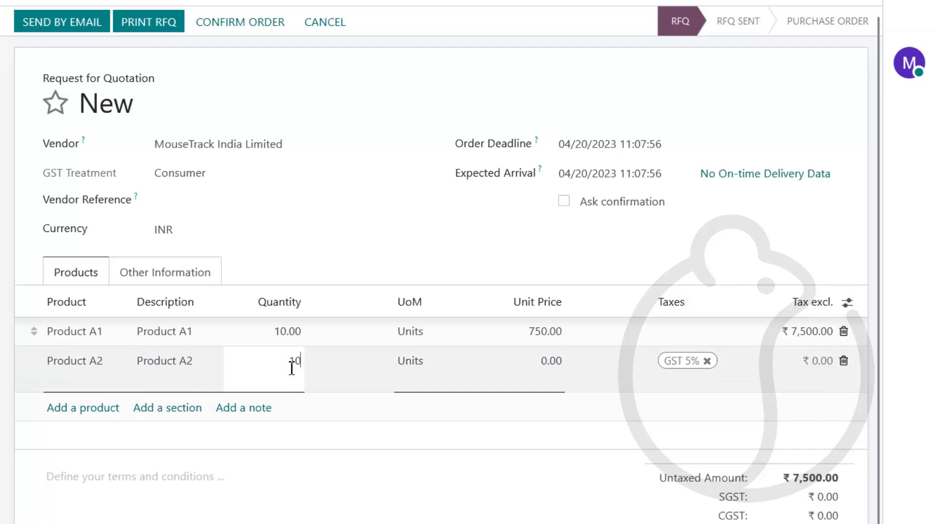
{"action": "key", "text": "Tab"}
{"action": "key", "text": "Tab"}
{"action": "type", "text": "3"}
{"action": "key", "text": "BackSpace"}
{"action": "key", "text": "BackSpace"}
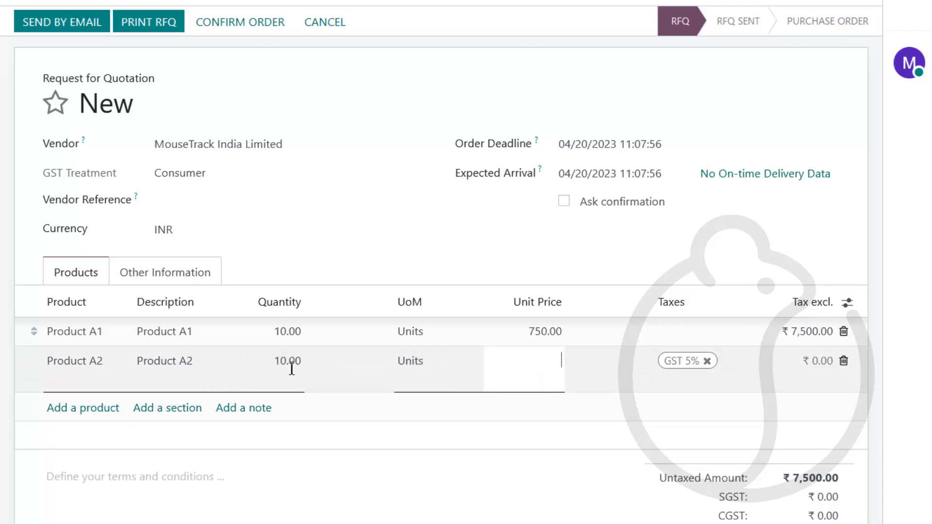
{"action": "type", "text": "650"}
Add a Product A3 line with quantity 10 and unit price 550.
{"action": "left_click", "coordinate": [73, 409]}
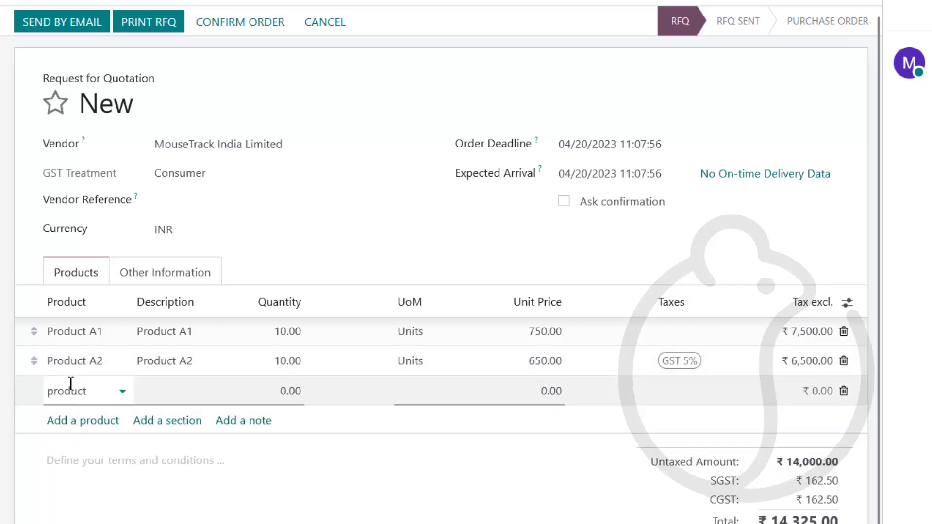
{"action": "key", "text": "Down"}
{"action": "key", "text": "Down"}
{"action": "key", "text": "Return"}
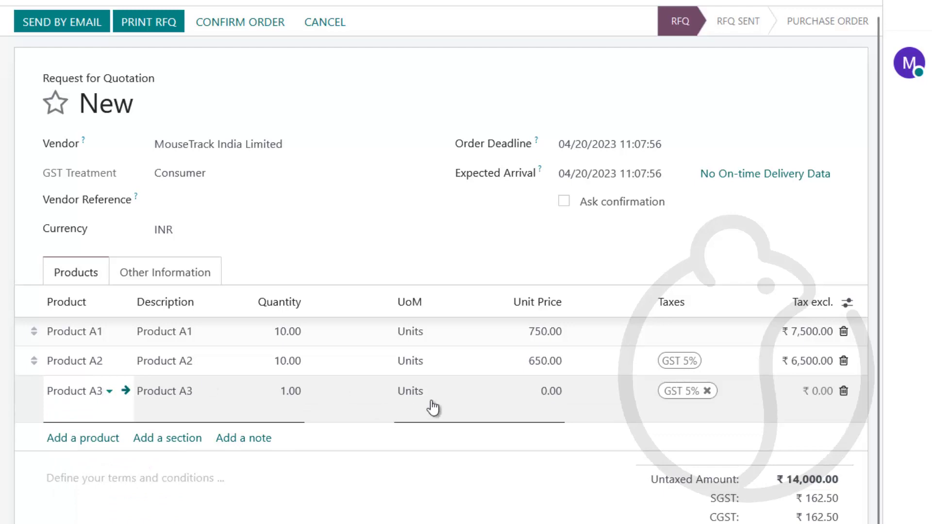
{"action": "key", "text": "Tab"}
{"action": "type", "text": "10"}
{"action": "key", "text": "Tab"}
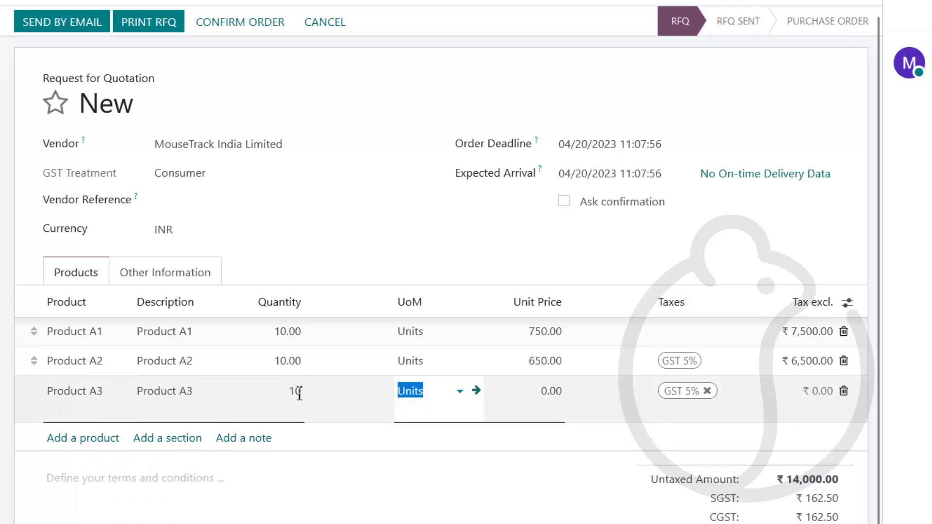
{"action": "key", "text": "Tab"}
{"action": "type", "text": "550"}
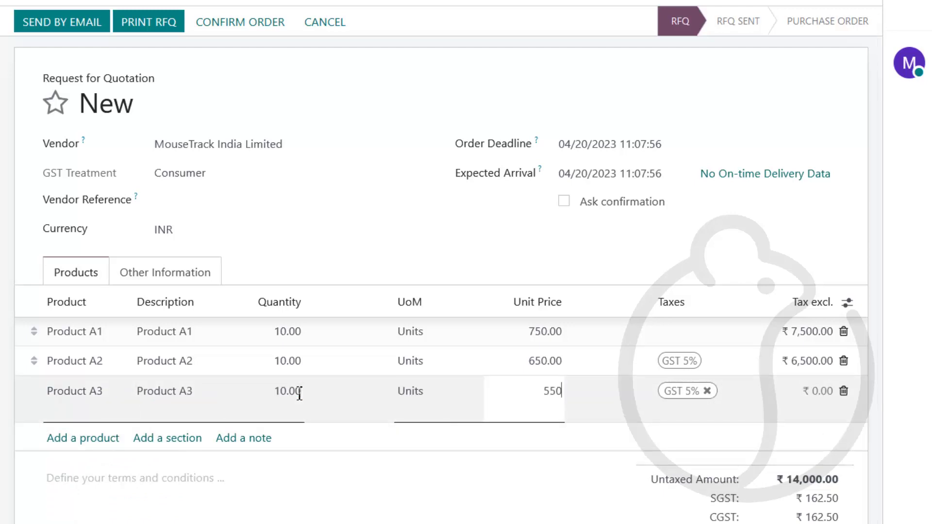
{"action": "key", "text": "Tab"}
Remove the GST 5% tax from the Product A2 and Product A3 lines.
{"action": "scroll", "coordinate": [477, 360], "scroll_direction": "down", "scroll_amount": 1}
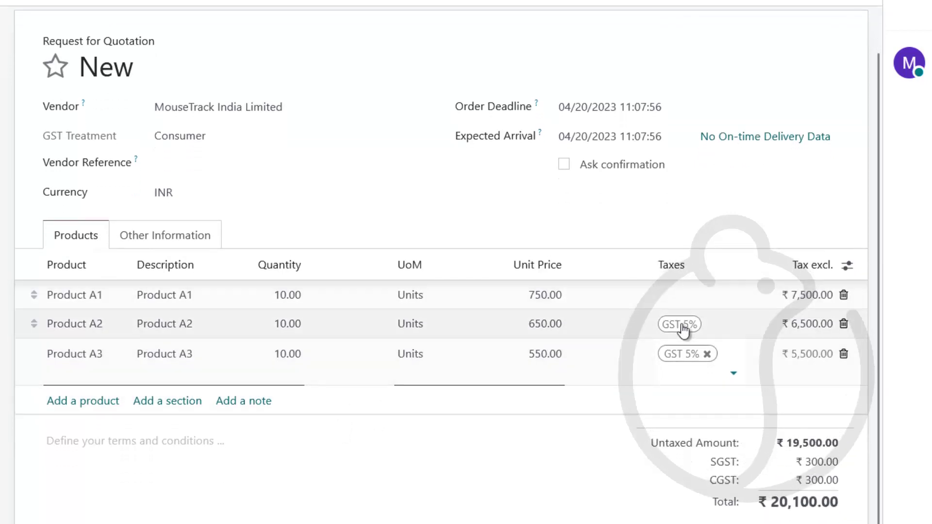
{"action": "left_click", "coordinate": [711, 331]}
{"action": "left_click", "coordinate": [706, 323]}
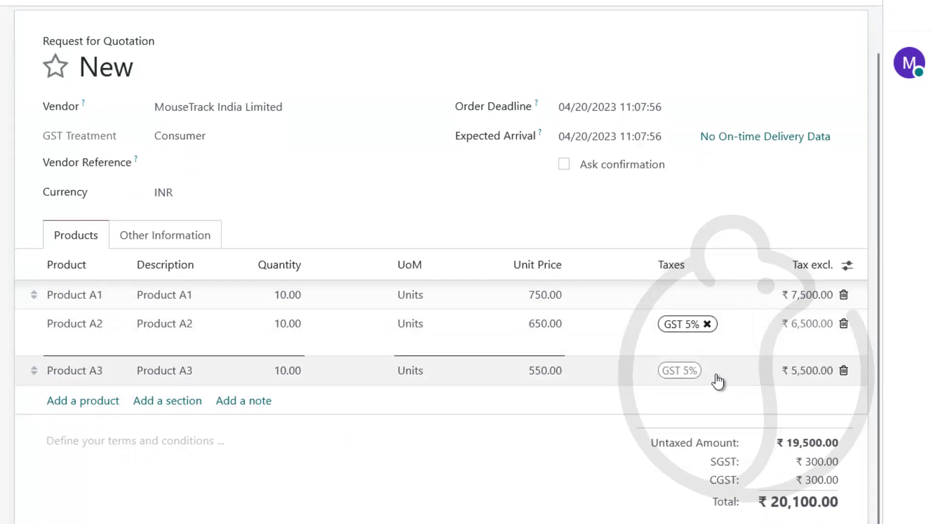
{"action": "left_click", "coordinate": [715, 379]}
{"action": "left_click", "coordinate": [707, 371]}
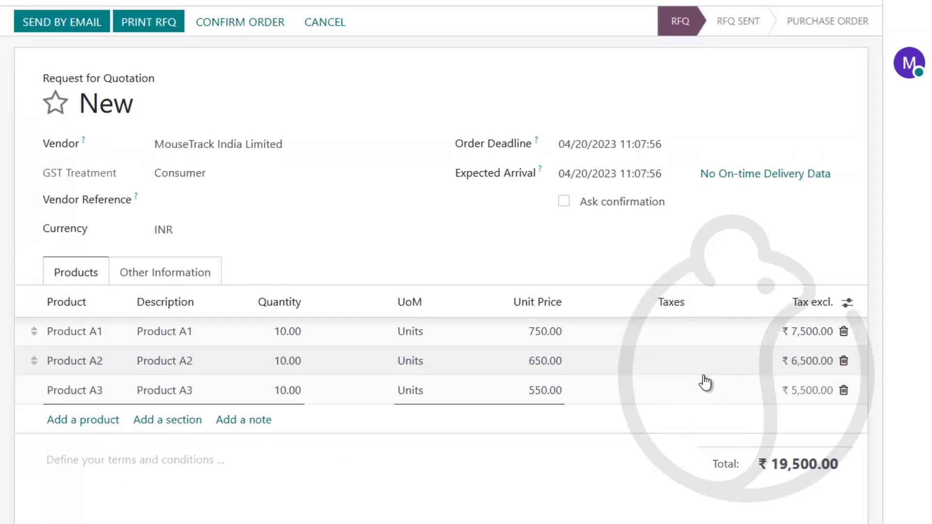
Add a Freight Charges / Clearing Charges line with unit price 1,500 and remove its GST 5% tax.
{"action": "left_click", "coordinate": [102, 419]}
{"action": "type", "text": "frei"}
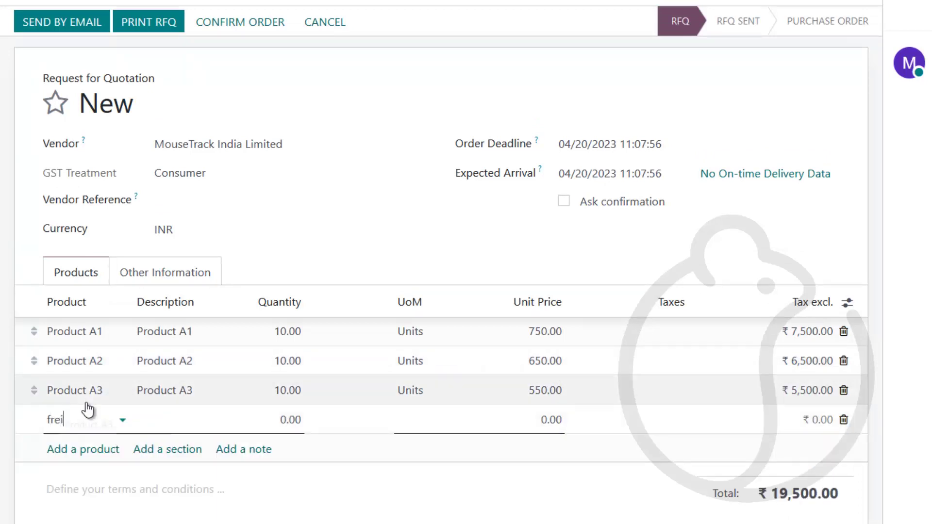
{"action": "type", "text": "ght"}
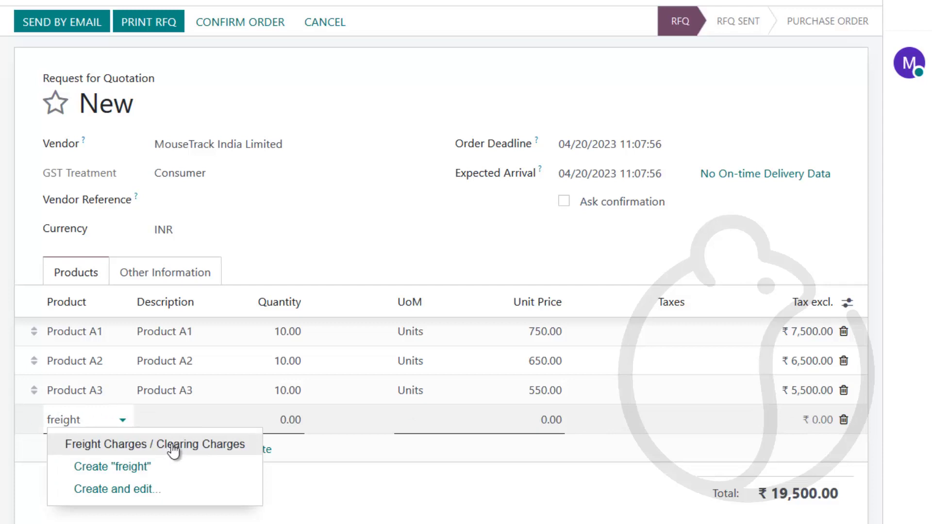
{"action": "left_click", "coordinate": [173, 451]}
{"action": "left_click", "coordinate": [549, 420]}
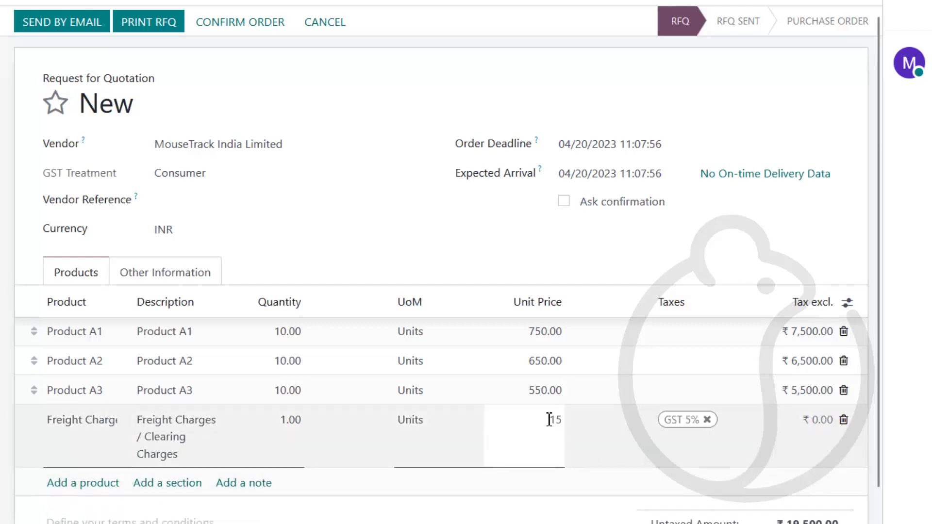
{"action": "key", "text": "Tab"}
{"action": "scroll", "coordinate": [781, 485], "scroll_direction": "down", "scroll_amount": 2}
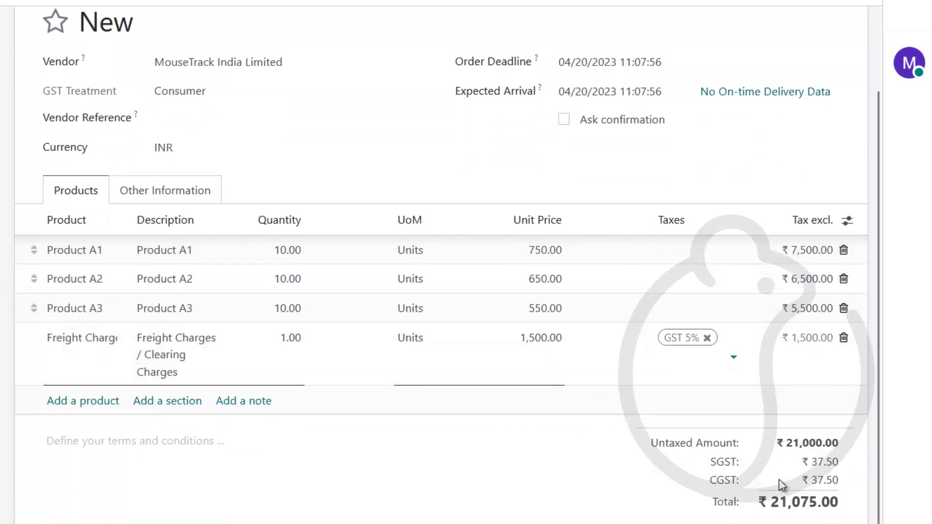
{"action": "left_click", "coordinate": [706, 338]}
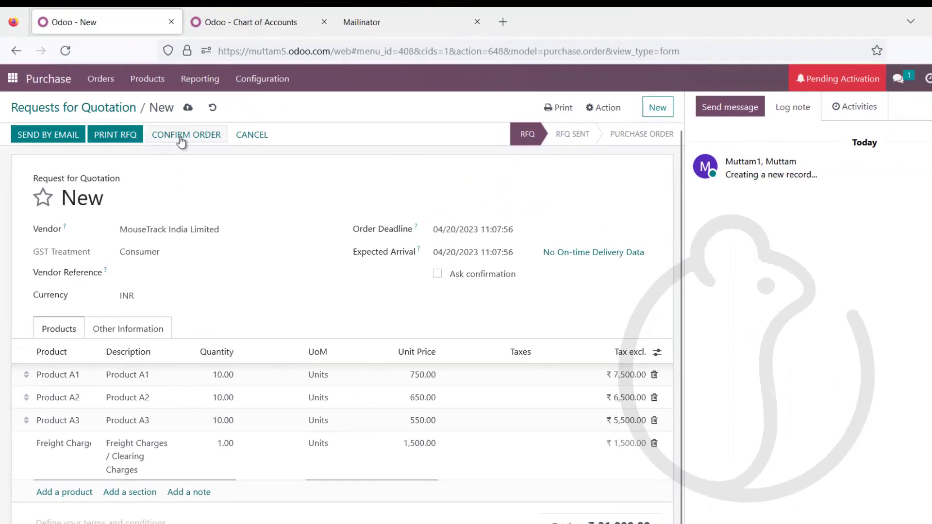
Confirm the purchase order and receive all its products by validating the receipt as an immediate transfer.
{"action": "left_click", "coordinate": [192, 136]}
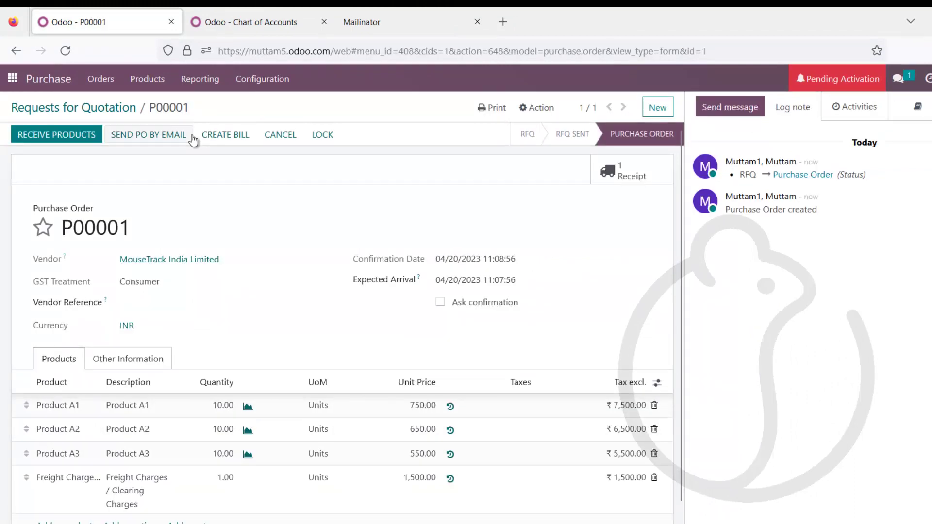
{"action": "left_click", "coordinate": [52, 135]}
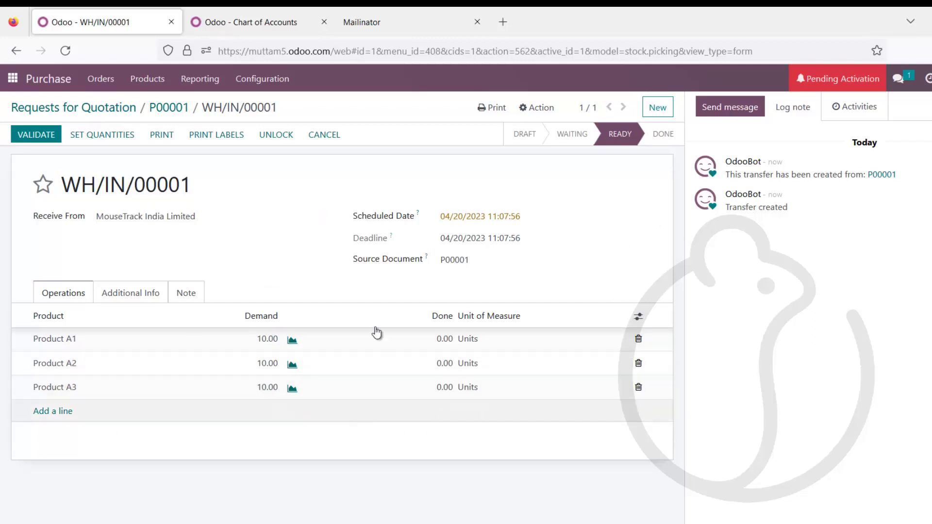
{"action": "left_click", "coordinate": [43, 139]}
{"action": "left_click", "coordinate": [214, 361]}
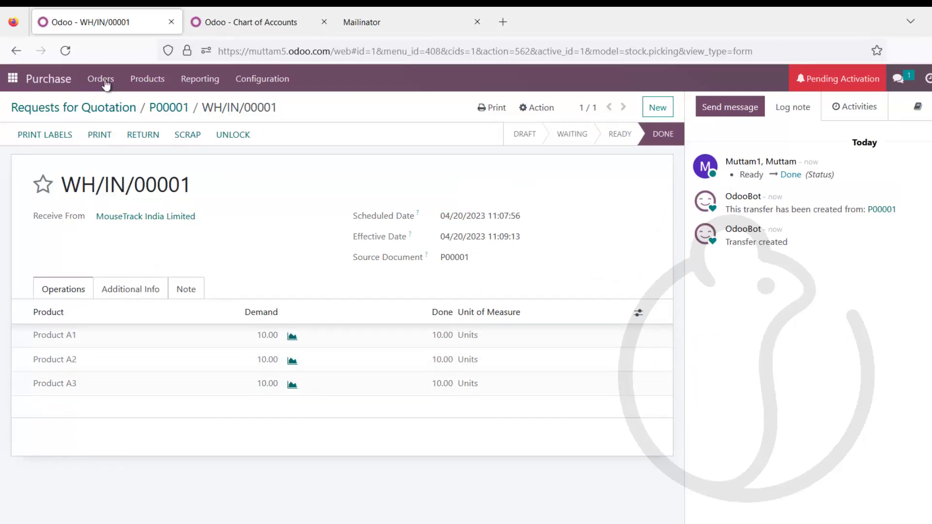
Review the Trial Balance report in Accounting for the entries from the goods receipt, and return to the app overview.
{"action": "left_click", "coordinate": [11, 83]}
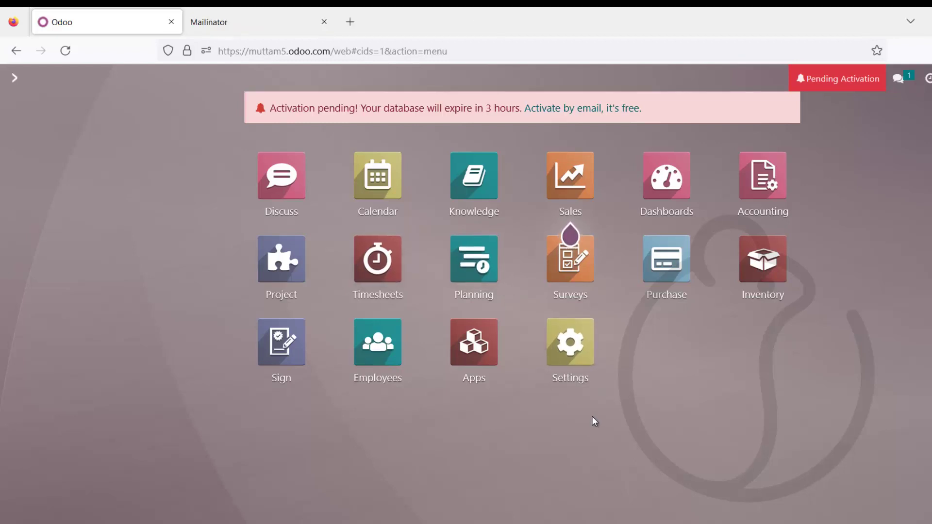
{"action": "left_click", "coordinate": [765, 177]}
{"action": "left_click", "coordinate": [334, 79]}
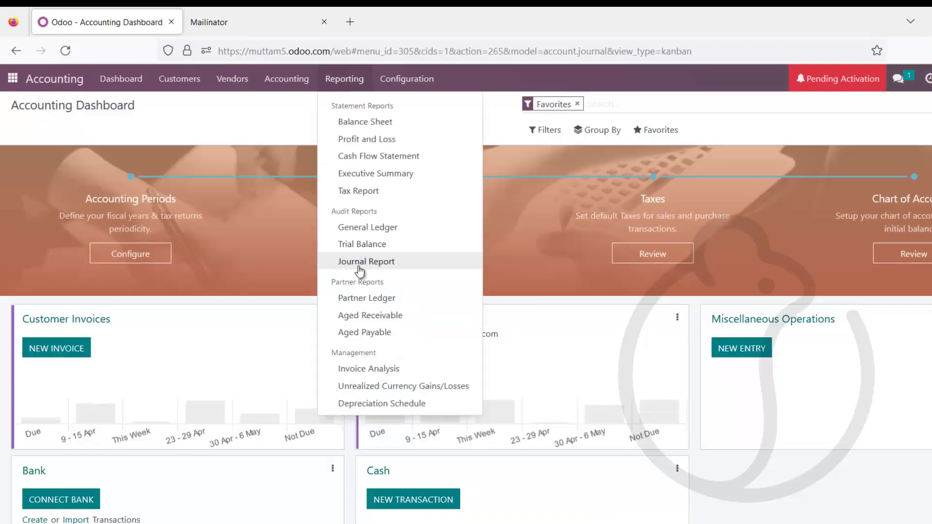
{"action": "left_click", "coordinate": [361, 243]}
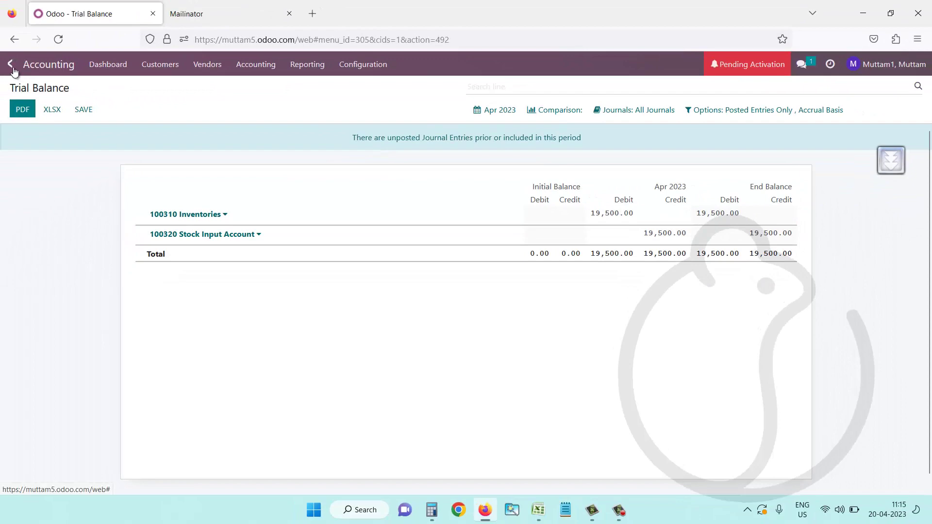
{"action": "left_click", "coordinate": [11, 64]}
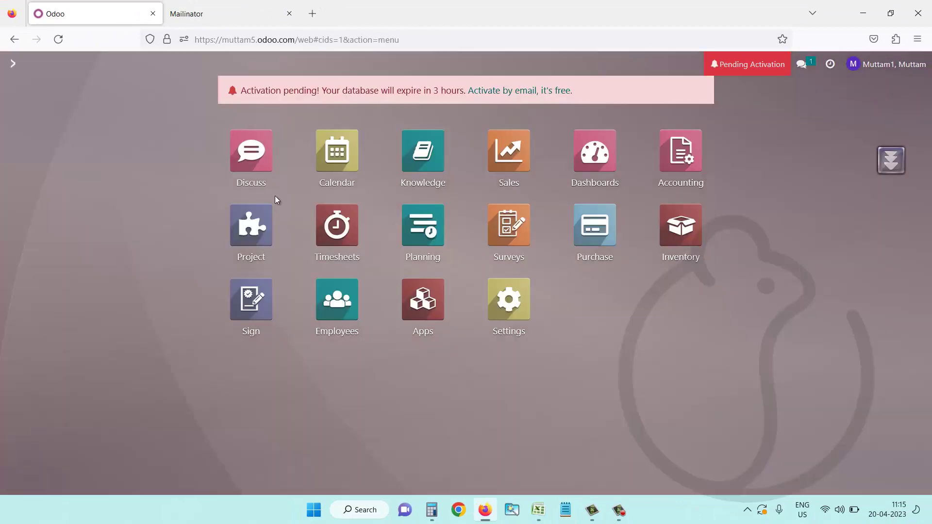
Open the MouseTrack India Limited purchase order P00001 in Purchase and create its vendor bill.
{"action": "left_click", "coordinate": [594, 226]}
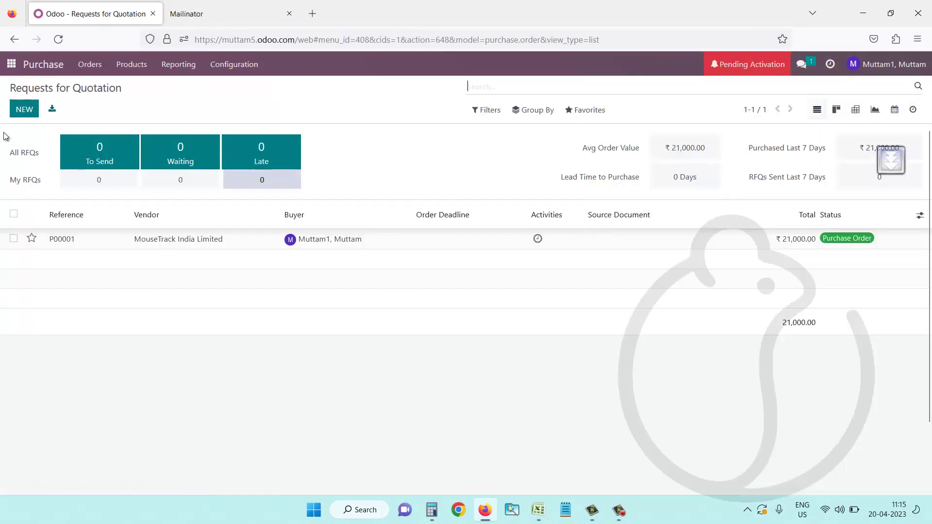
{"action": "left_click", "coordinate": [75, 237]}
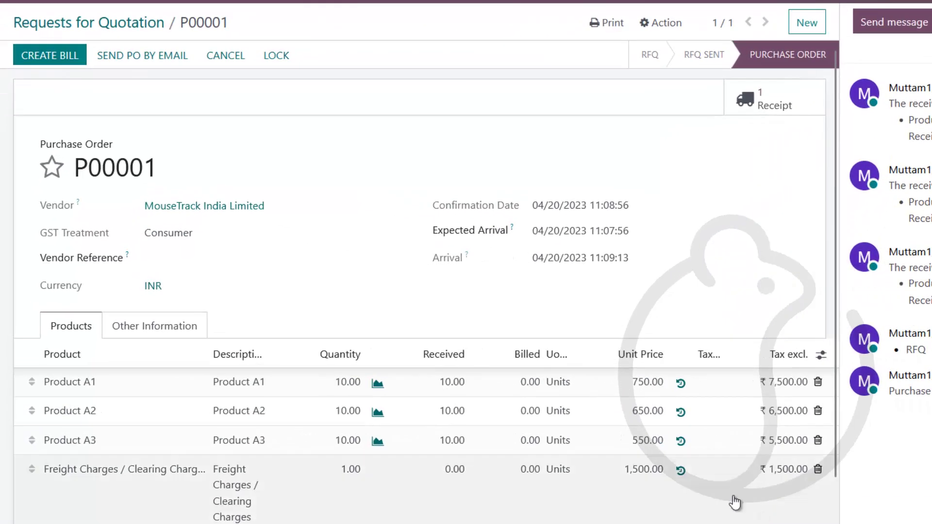
{"action": "left_click", "coordinate": [66, 58]}
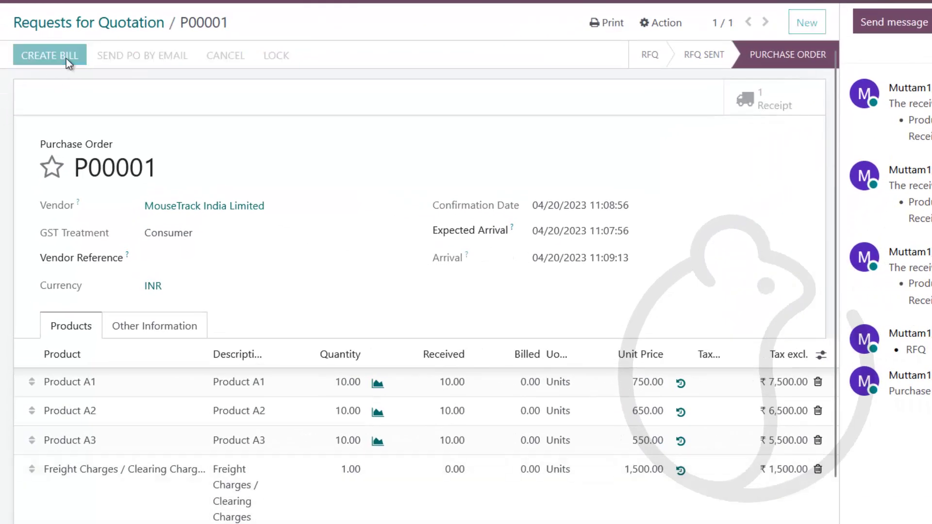
{"action": "scroll", "coordinate": [194, 233], "scroll_direction": "down", "scroll_amount": 2}
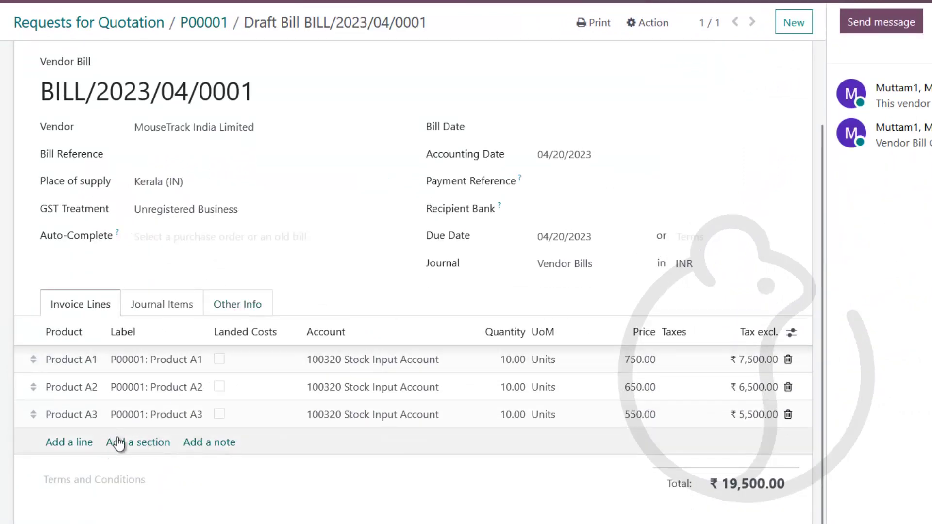
Add a Freight Charges / Clearing Charges line priced at 1500 to the bill and remove its GST 5% tax.
{"action": "left_click", "coordinate": [64, 445]}
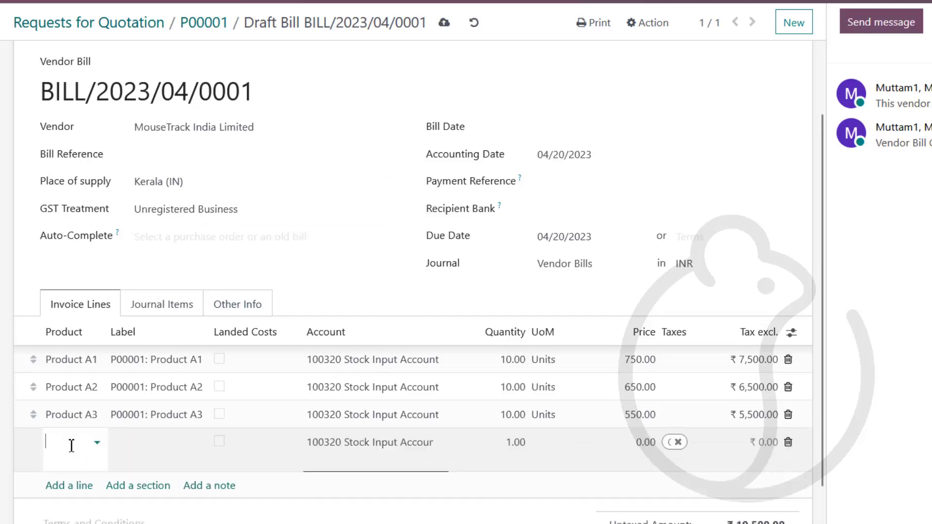
{"action": "type", "text": "freight"}
{"action": "key", "text": "Return"}
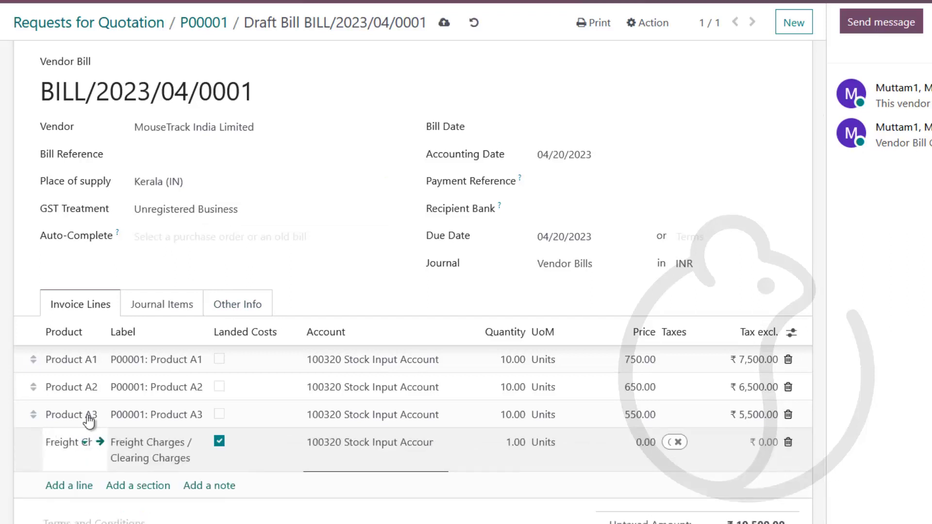
{"action": "left_click", "coordinate": [614, 445]}
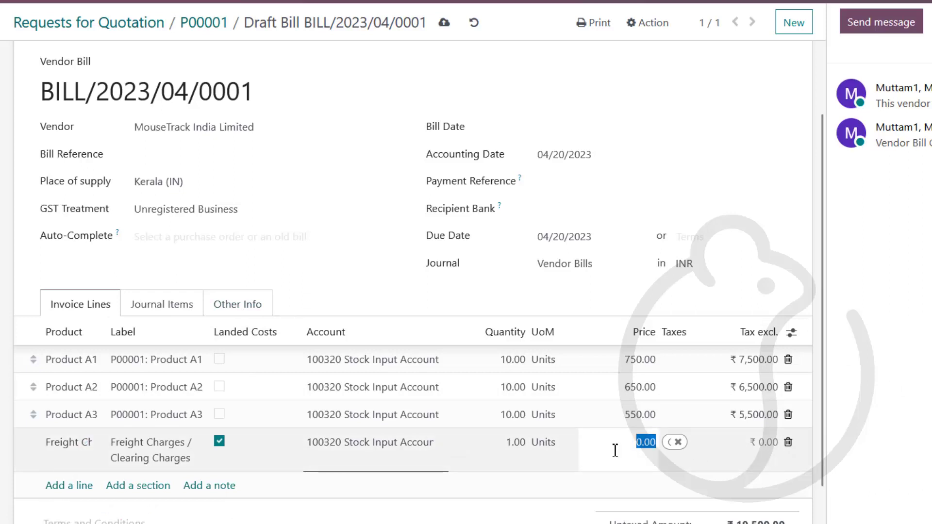
{"action": "type", "text": "1500"}
{"action": "key", "text": "Return"}
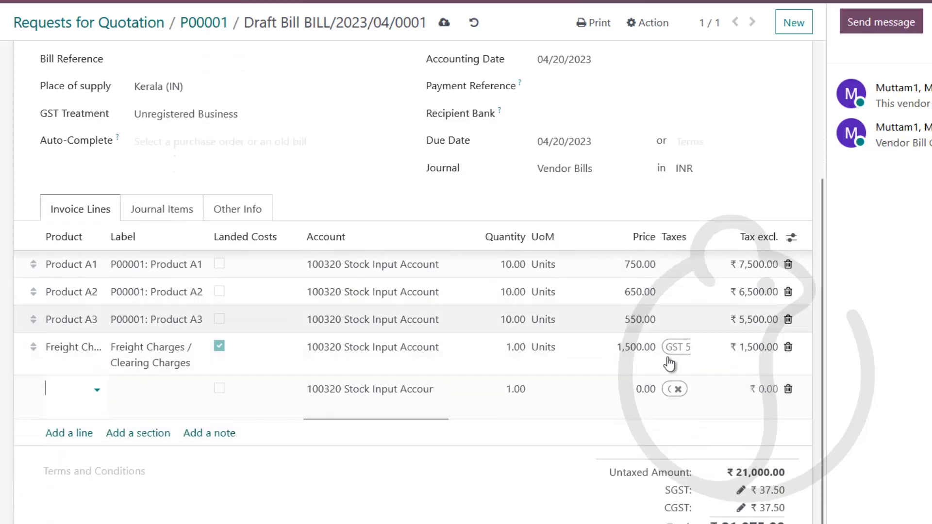
{"action": "left_click", "coordinate": [701, 362]}
{"action": "left_click", "coordinate": [678, 347]}
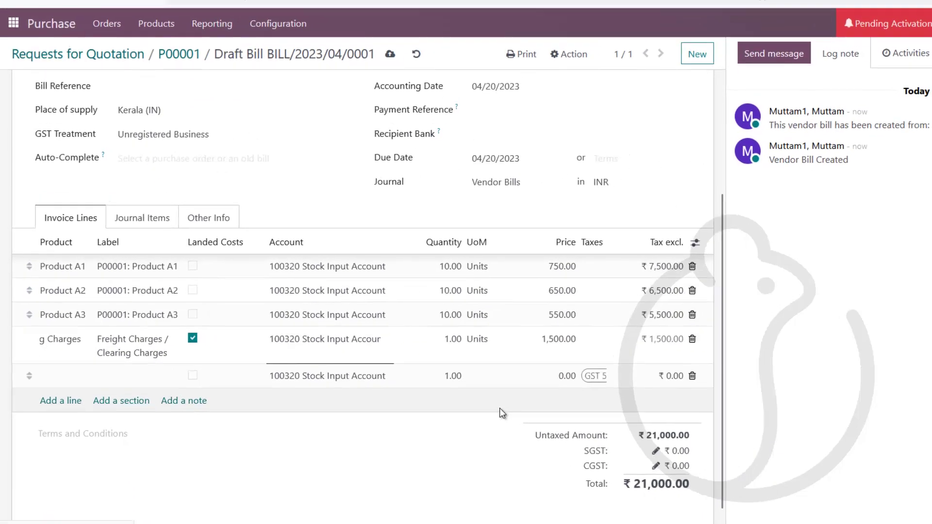
Set the vendor bill's bill date to 04/20/2023 and confirm the bill.
{"action": "scroll", "coordinate": [667, 127], "scroll_direction": "up", "scroll_amount": 3}
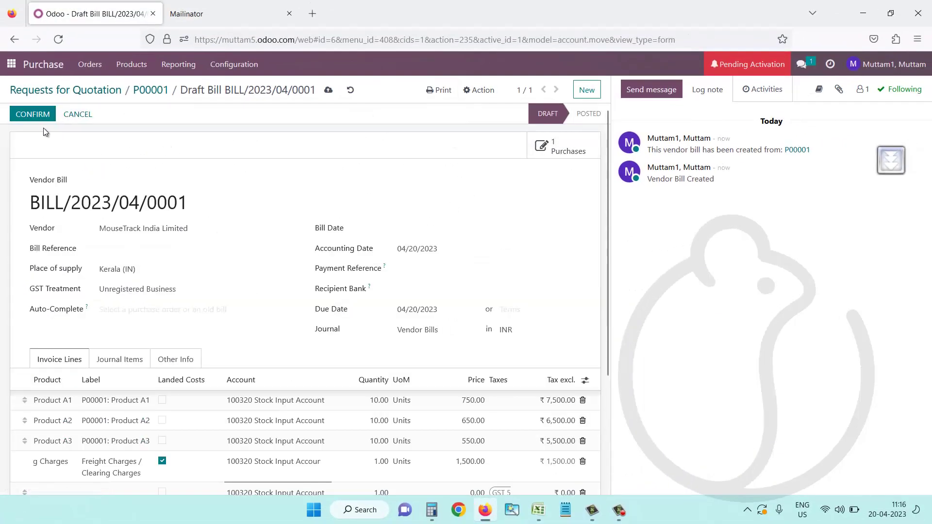
{"action": "left_click", "coordinate": [35, 114]}
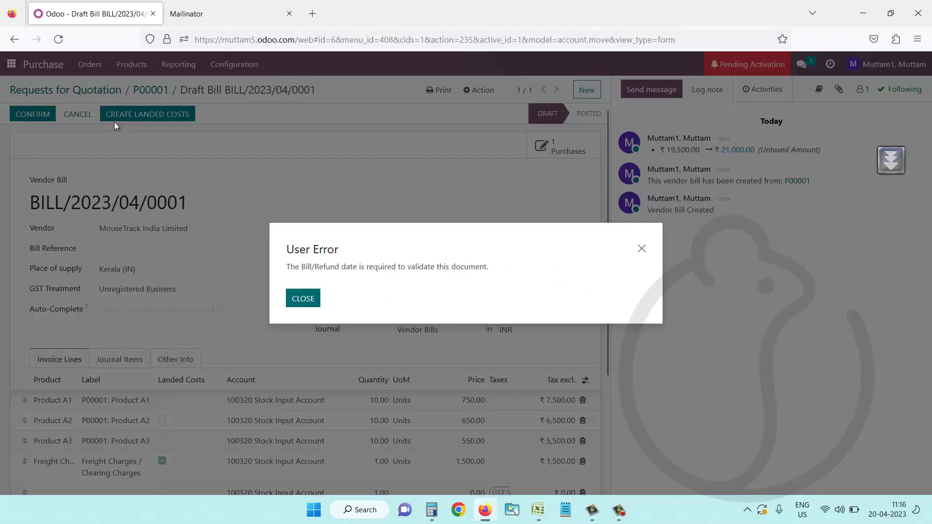
{"action": "left_click", "coordinate": [304, 299]}
{"action": "left_click", "coordinate": [415, 229]}
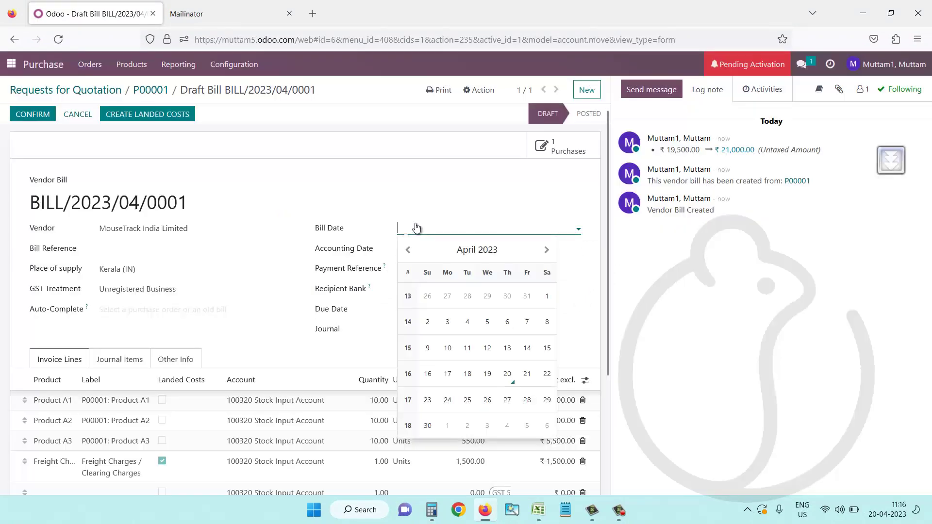
{"action": "left_click", "coordinate": [505, 374]}
{"action": "left_click", "coordinate": [34, 111]}
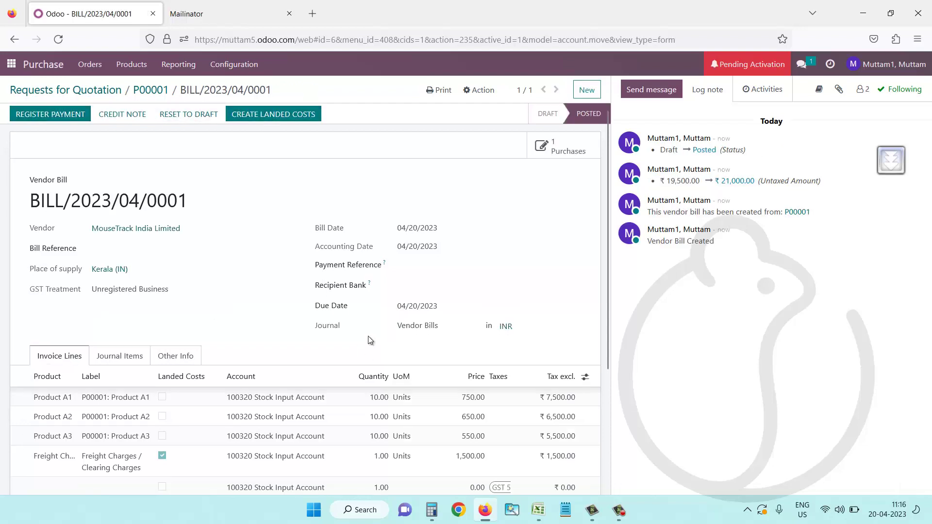
Create a landed cost from the posted vendor bill and assign transfer WH/IN/00001 to it.
{"action": "scroll", "coordinate": [367, 336], "scroll_direction": "down", "scroll_amount": 3}
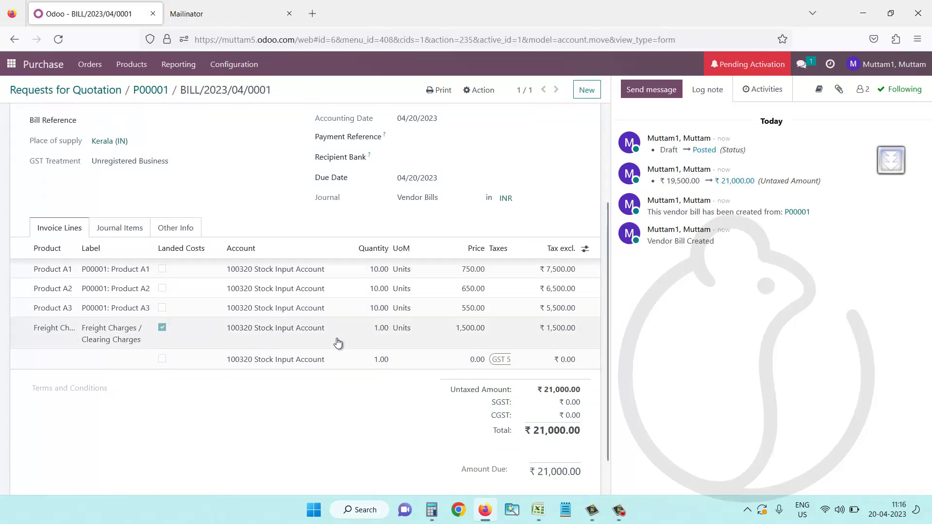
{"action": "scroll", "coordinate": [245, 366], "scroll_direction": "up", "scroll_amount": 3}
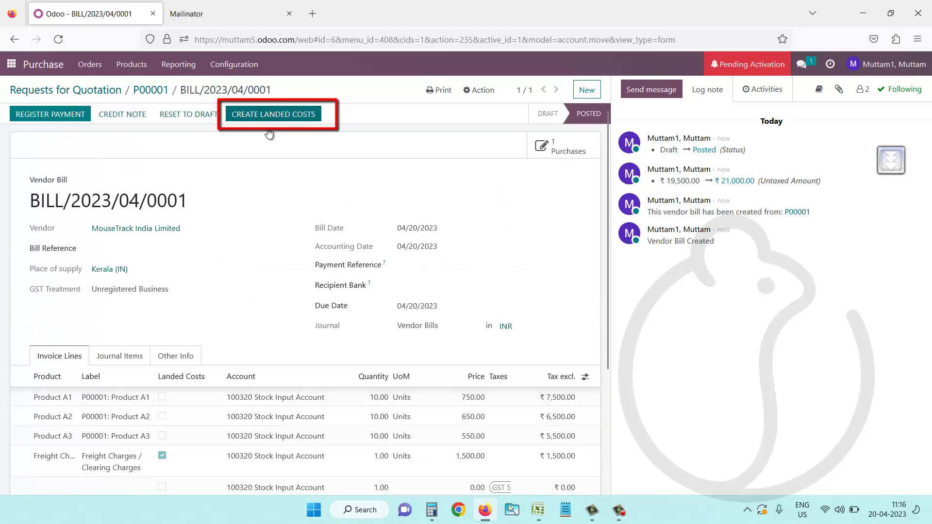
{"action": "scroll", "coordinate": [312, 207], "scroll_direction": "down", "scroll_amount": 1}
{"action": "scroll", "coordinate": [301, 194], "scroll_direction": "up", "scroll_amount": 1}
{"action": "left_click", "coordinate": [266, 115]}
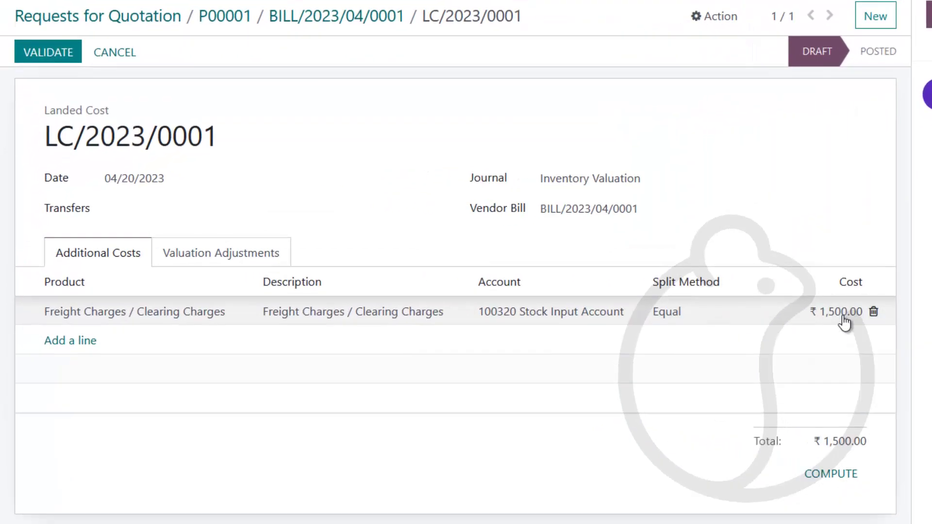
{"action": "left_click", "coordinate": [151, 209]}
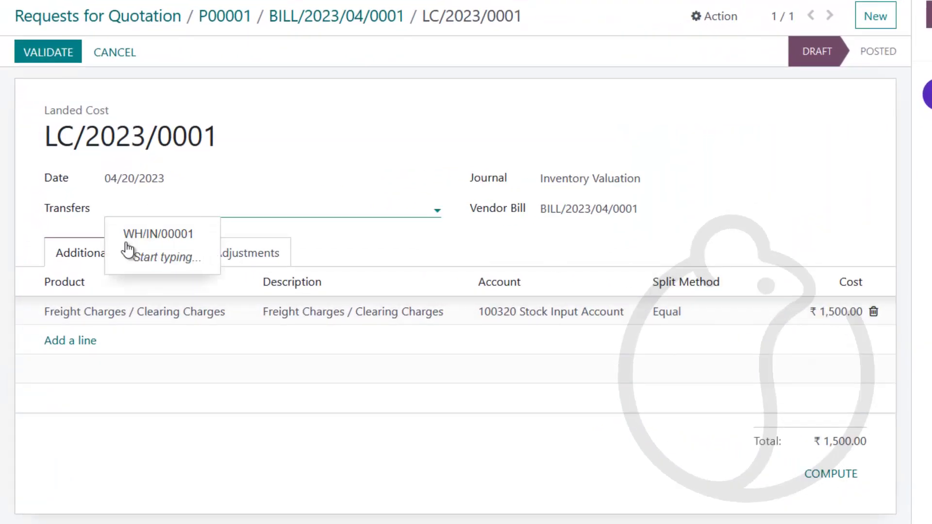
{"action": "left_click", "coordinate": [140, 236]}
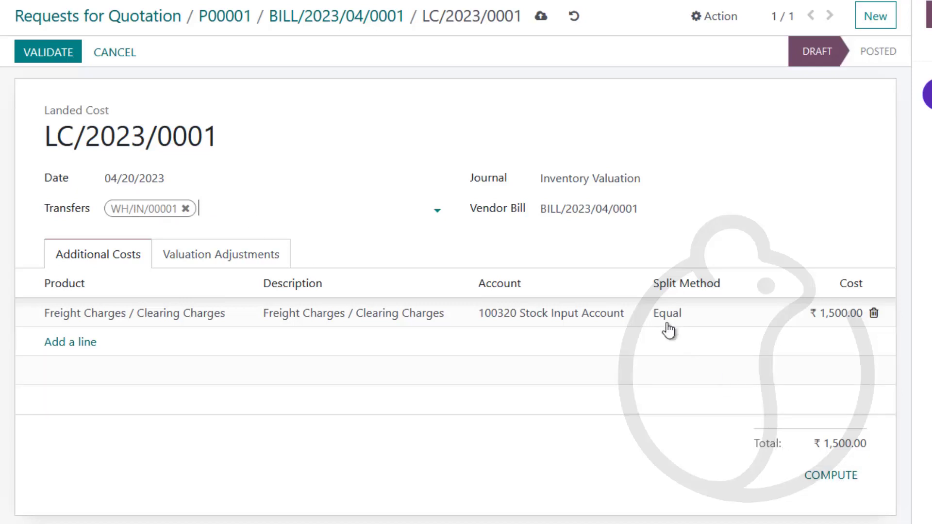
Set the freight line's split method to By Current Cost and compute the landed cost.
{"action": "left_click", "coordinate": [686, 324]}
{"action": "left_click", "coordinate": [752, 315]}
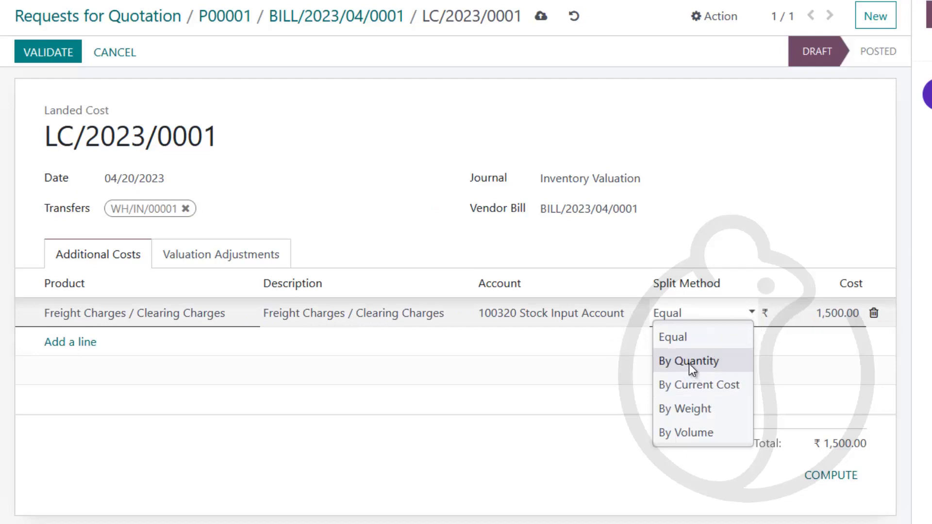
{"action": "left_click", "coordinate": [709, 385]}
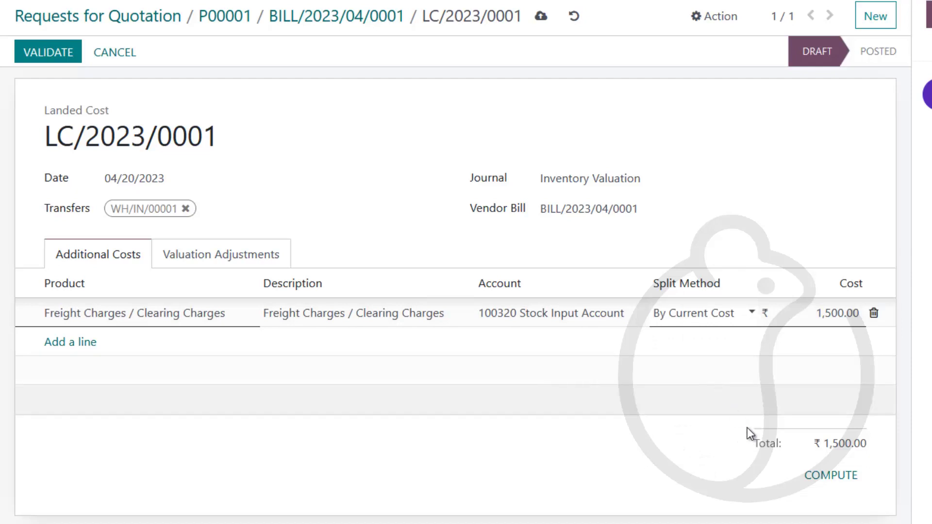
{"action": "left_click", "coordinate": [842, 487]}
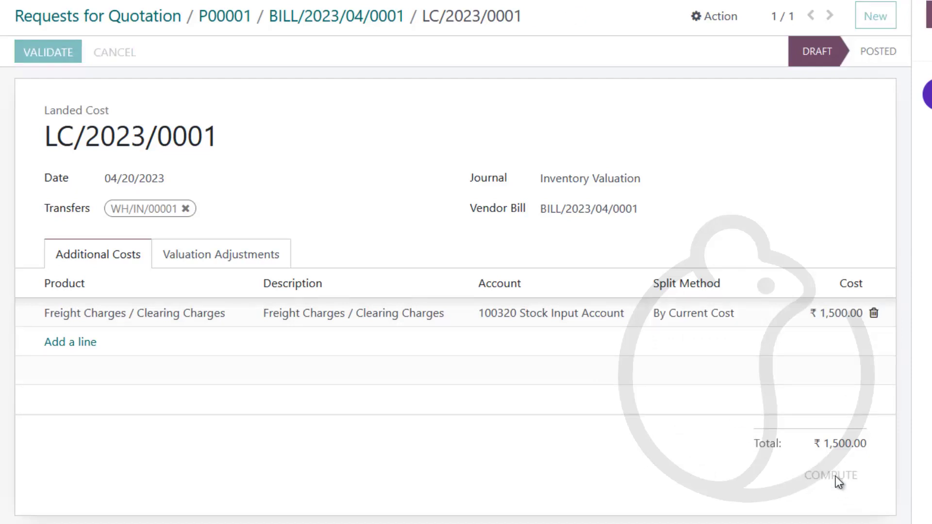
Compare the landed cost's valuation adjustments with the freight shares and product totals in the Excel sheet, and validate the landed cost.
{"action": "left_click", "coordinate": [206, 257]}
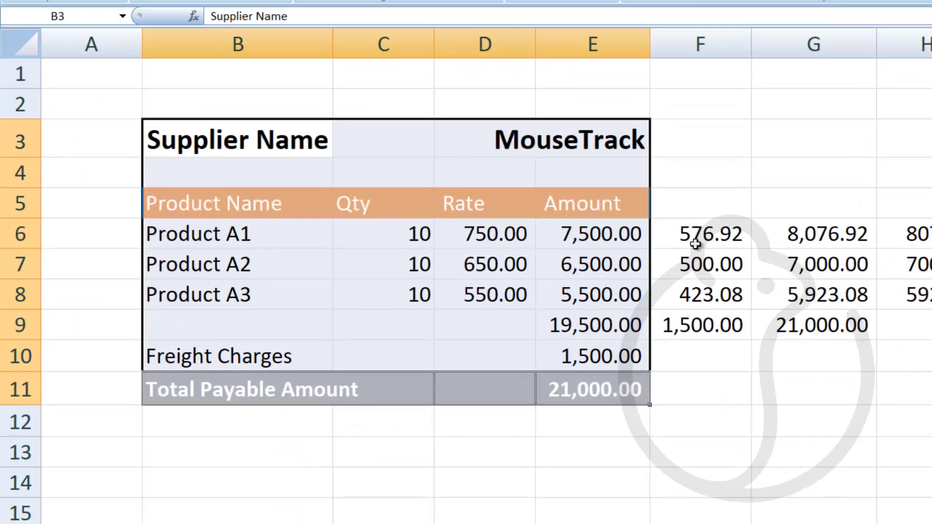
{"action": "left_click_drag", "start_coordinate": [693, 237], "coordinate": [694, 309]}
{"action": "mouse_move", "coordinate": [801, 523]}
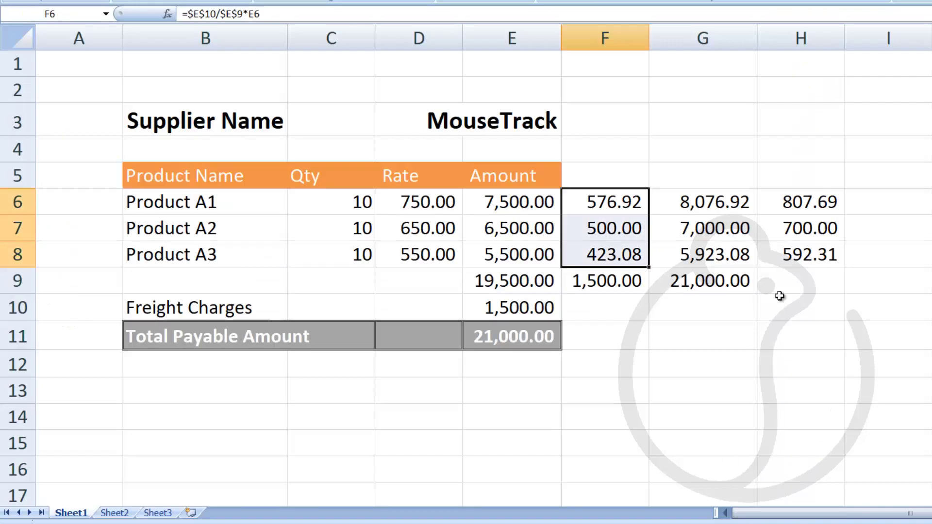
{"action": "left_click_drag", "start_coordinate": [719, 201], "coordinate": [706, 257]}
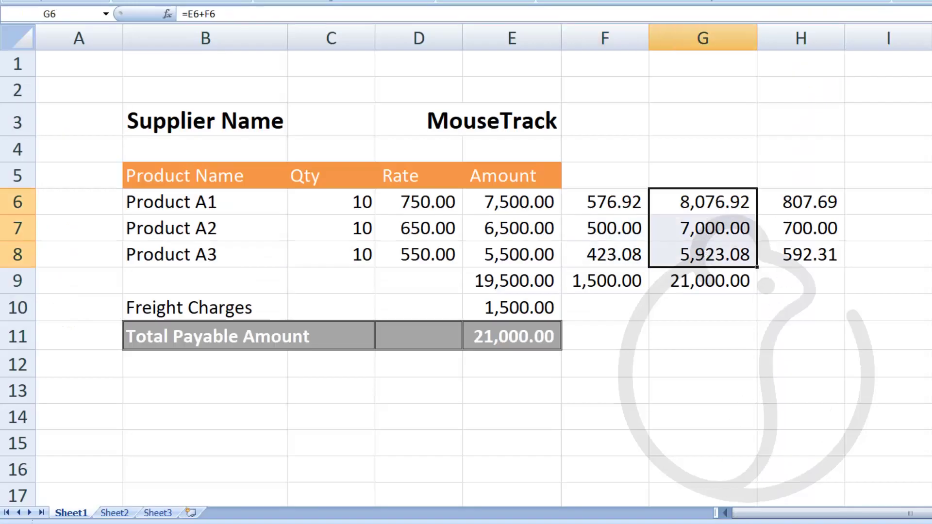
{"action": "left_click", "coordinate": [621, 459]}
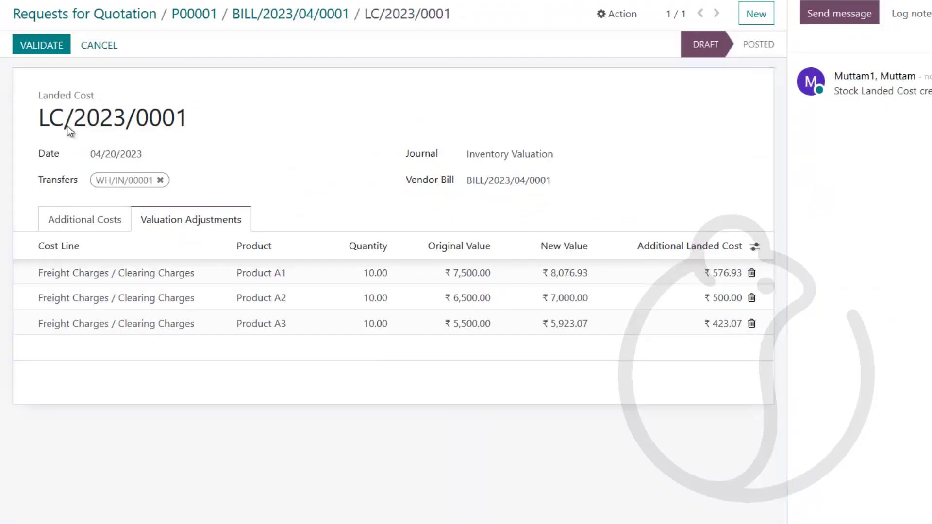
{"action": "left_click", "coordinate": [39, 44]}
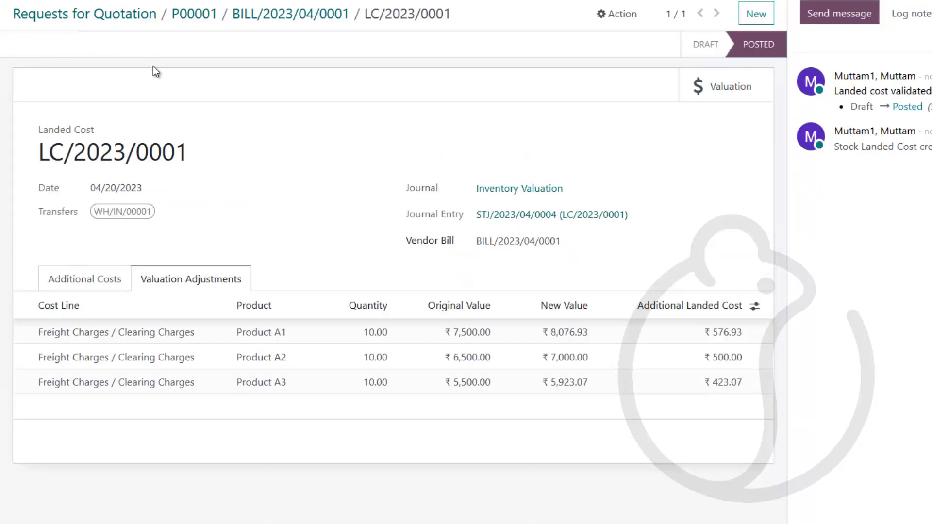
Open the Stock report in Inventory to check the unit cost and total value of Products A1, A2 and A3.
{"action": "left_click", "coordinate": [15, 64]}
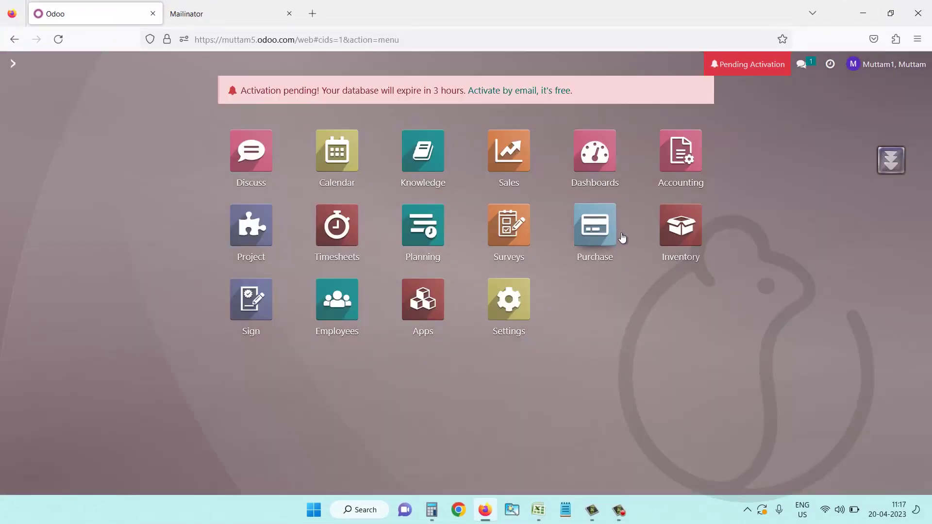
{"action": "left_click", "coordinate": [663, 214]}
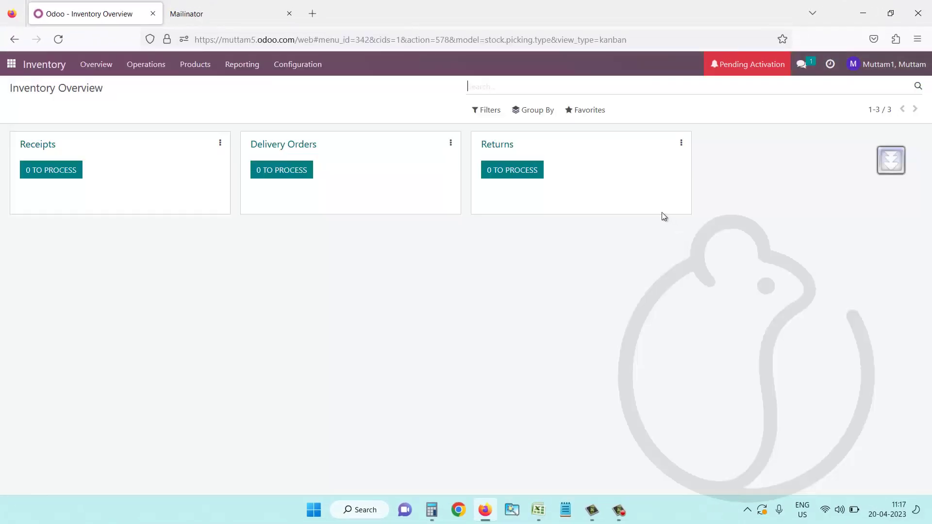
{"action": "left_click", "coordinate": [245, 64]}
{"action": "left_click", "coordinate": [248, 88]}
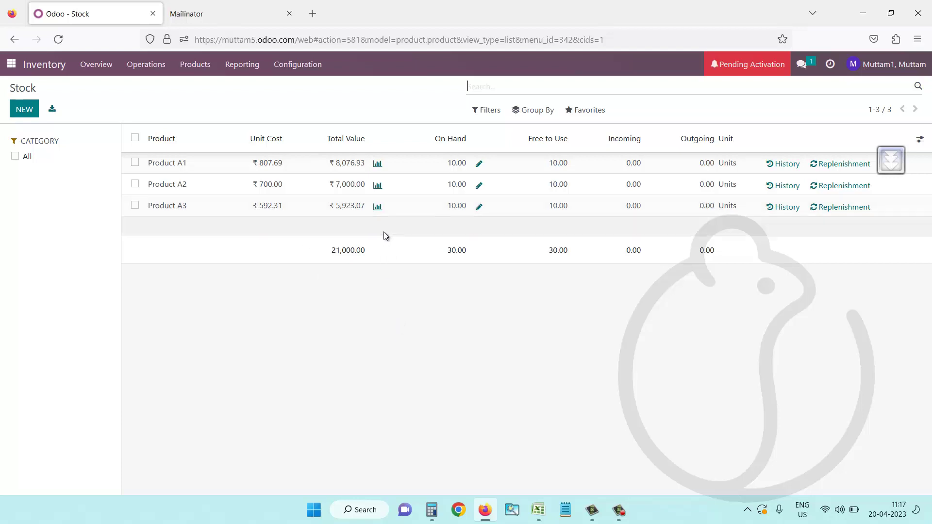
Review the Inventories, Stock Input and Creditors balances in Accounting's Trial Balance after the landed cost, and return to the app overview.
{"action": "left_click", "coordinate": [11, 63]}
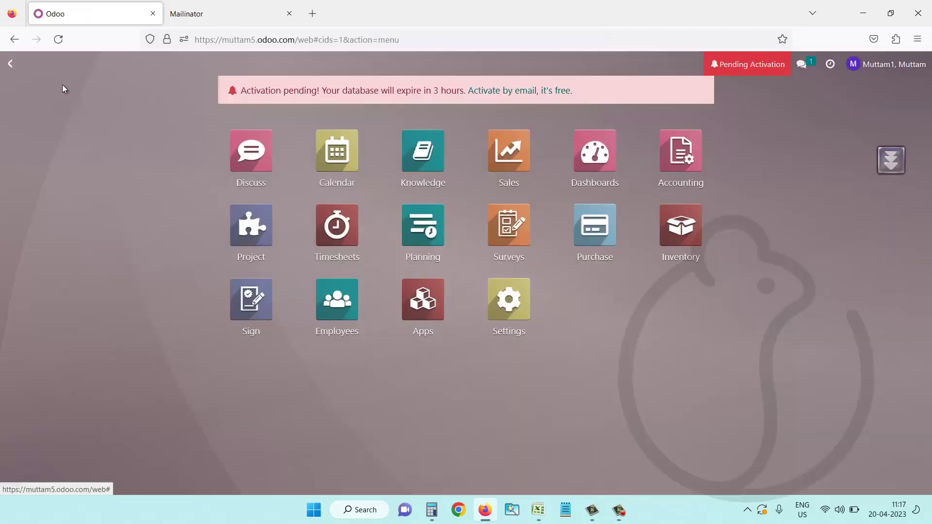
{"action": "left_click", "coordinate": [681, 152]}
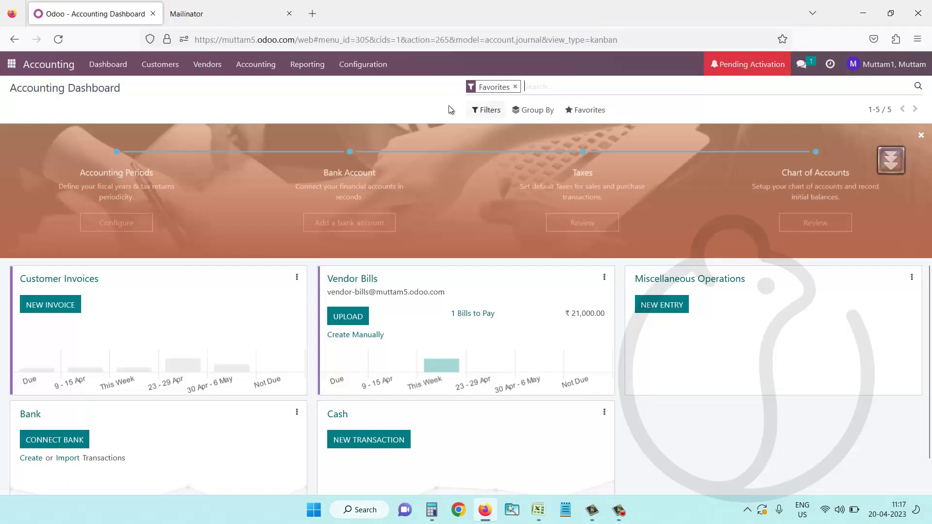
{"action": "left_click", "coordinate": [307, 65]}
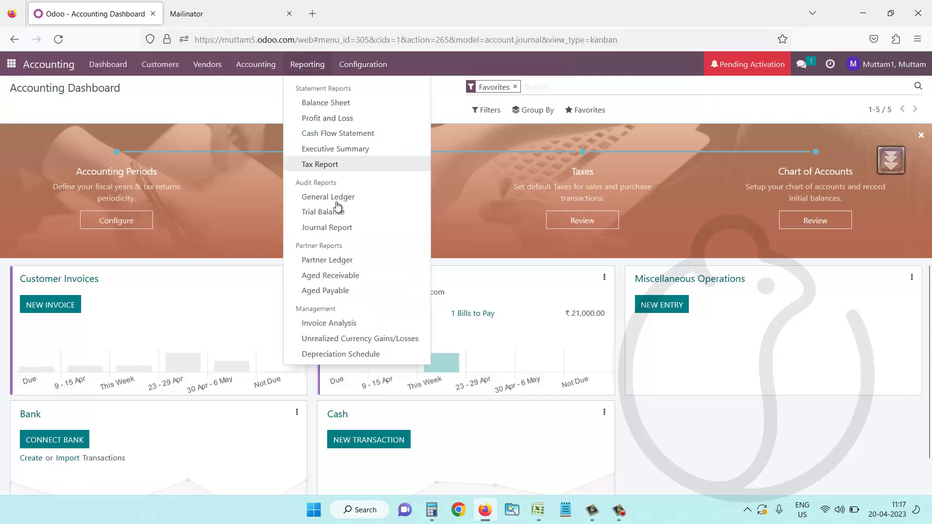
{"action": "left_click", "coordinate": [335, 215]}
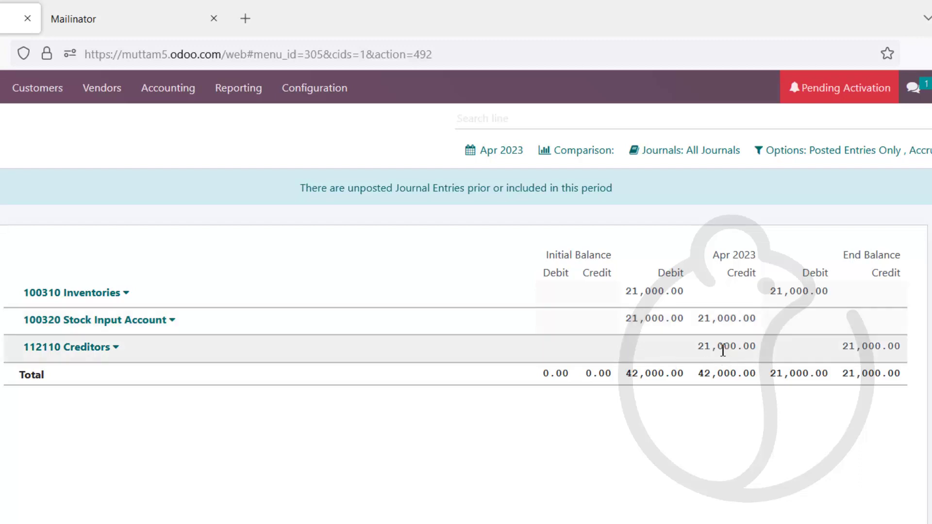
{"action": "left_click_drag", "start_coordinate": [697, 346], "coordinate": [755, 347]}
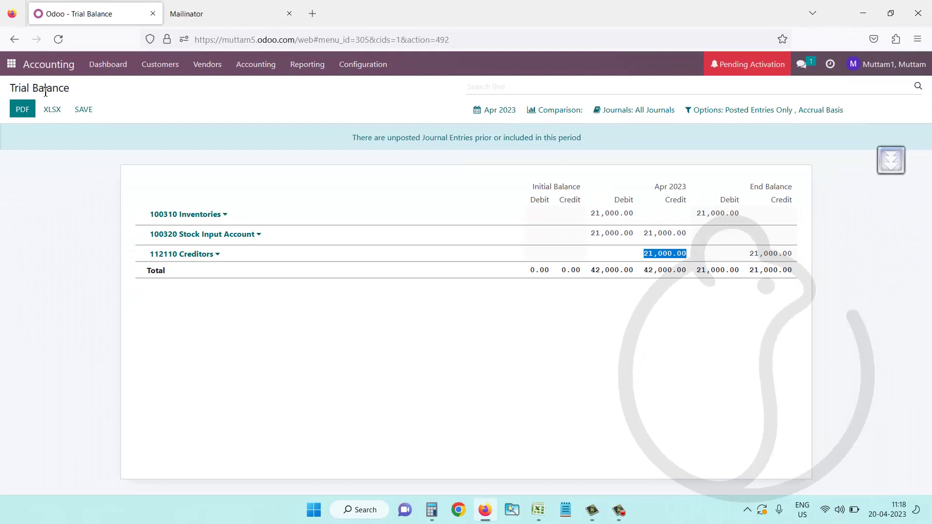
{"action": "left_click", "coordinate": [11, 64]}
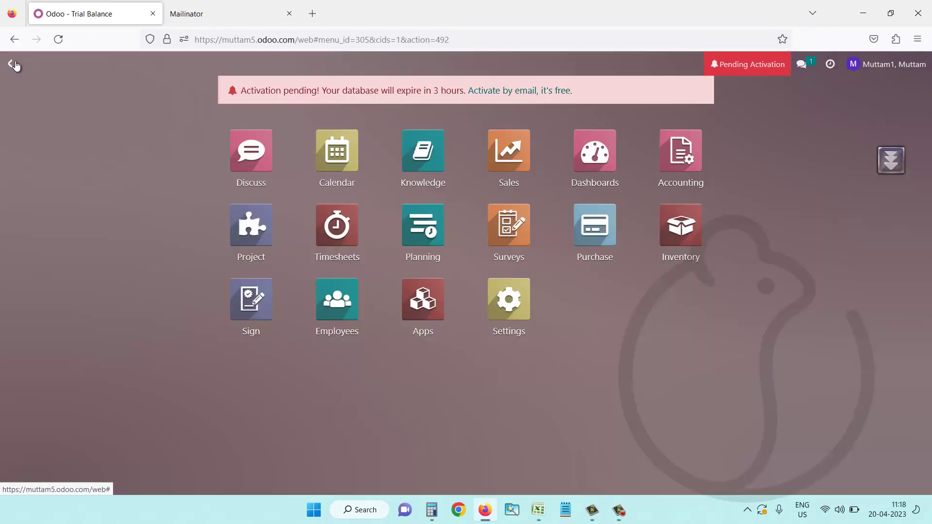